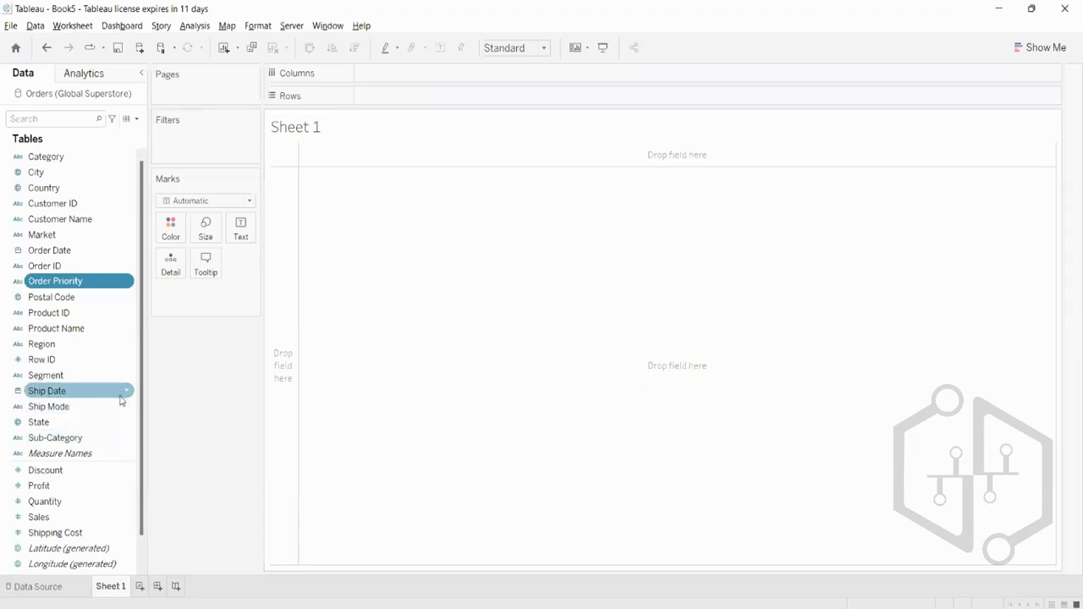
# Build a text table of Sales by Sub-Category in rows, sorted in descending order of sales
pyautogui.moveTo(84, 440); pyautogui.dragTo(445, 98)
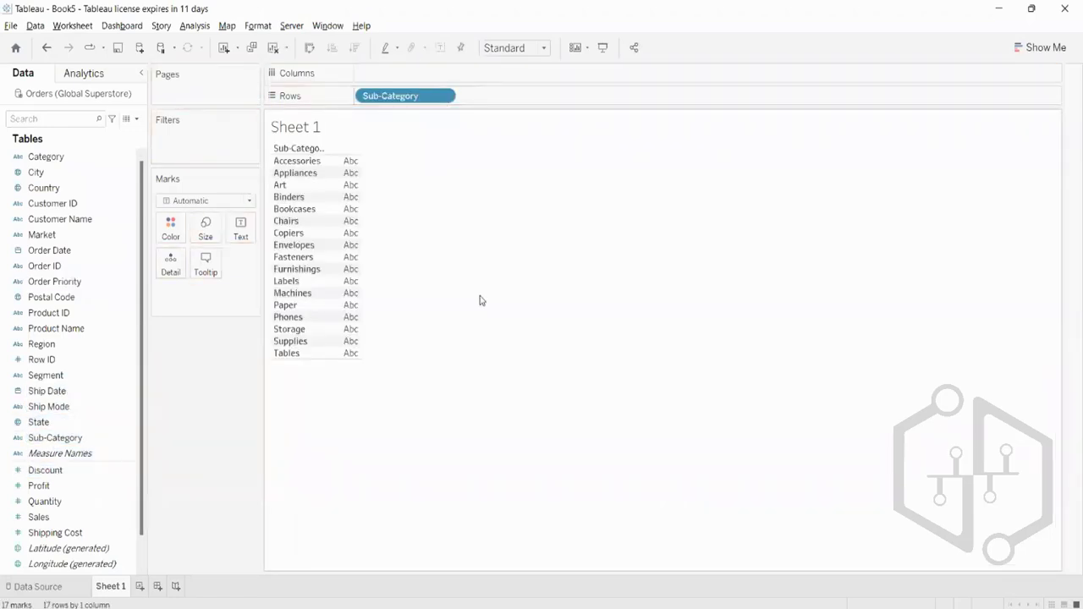
pyautogui.moveTo(59, 516); pyautogui.dragTo(243, 229)
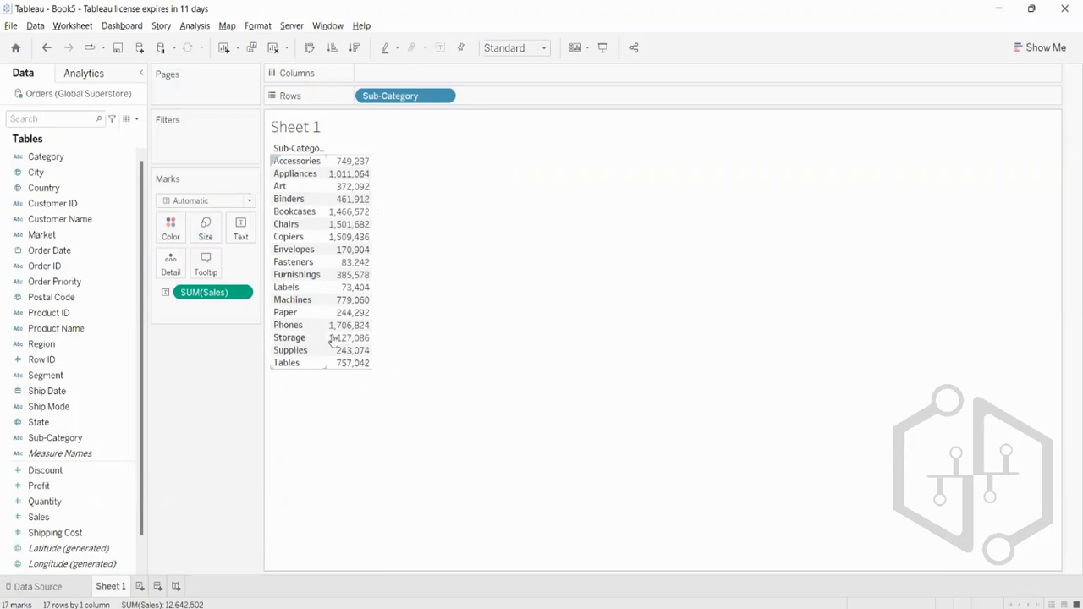
pyautogui.click(355, 51)
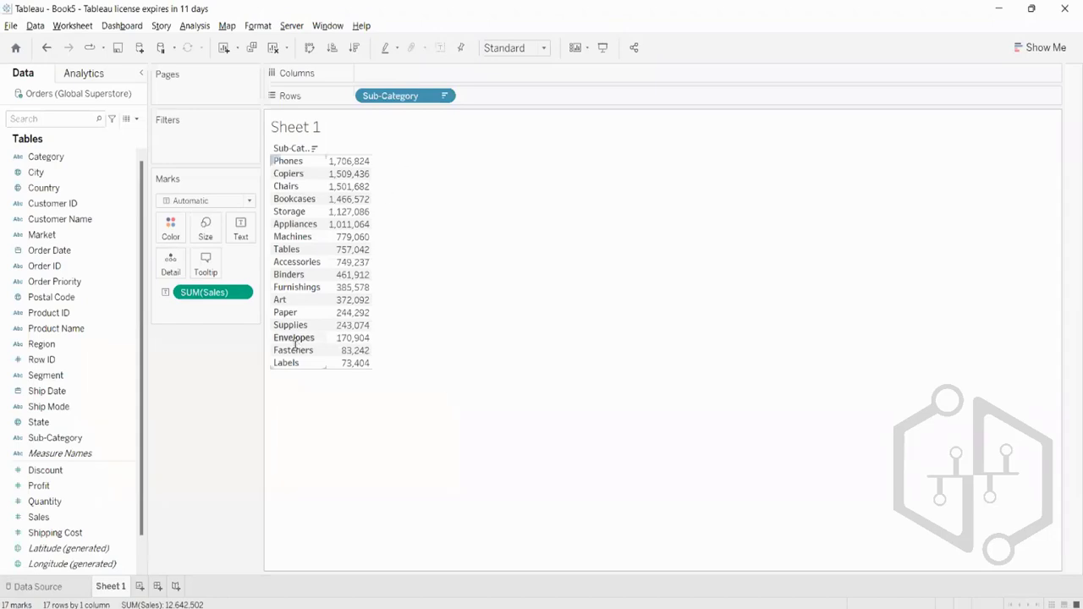
# Start a new calculated field and name it INDEX
pyautogui.click(137, 118)
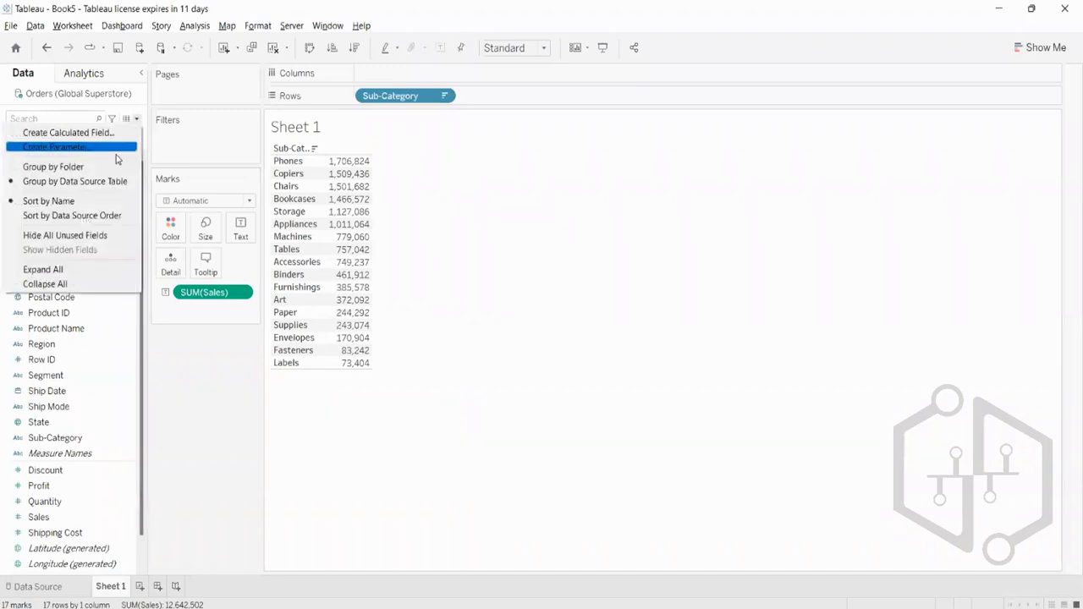
pyautogui.click(112, 133)
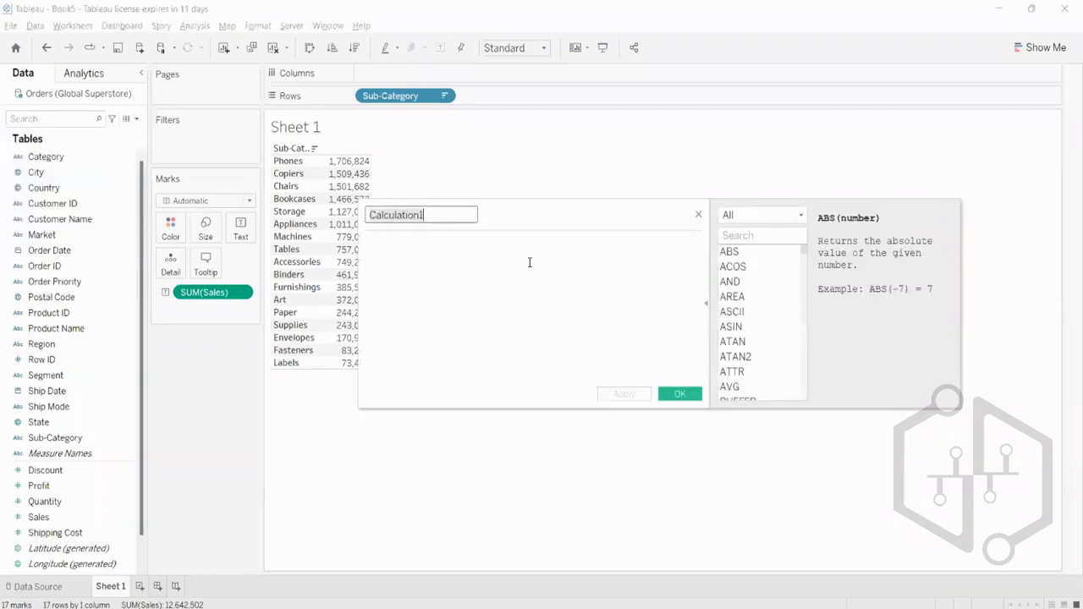
pyautogui.press('BackSpace')
pyautogui.press('capslock')
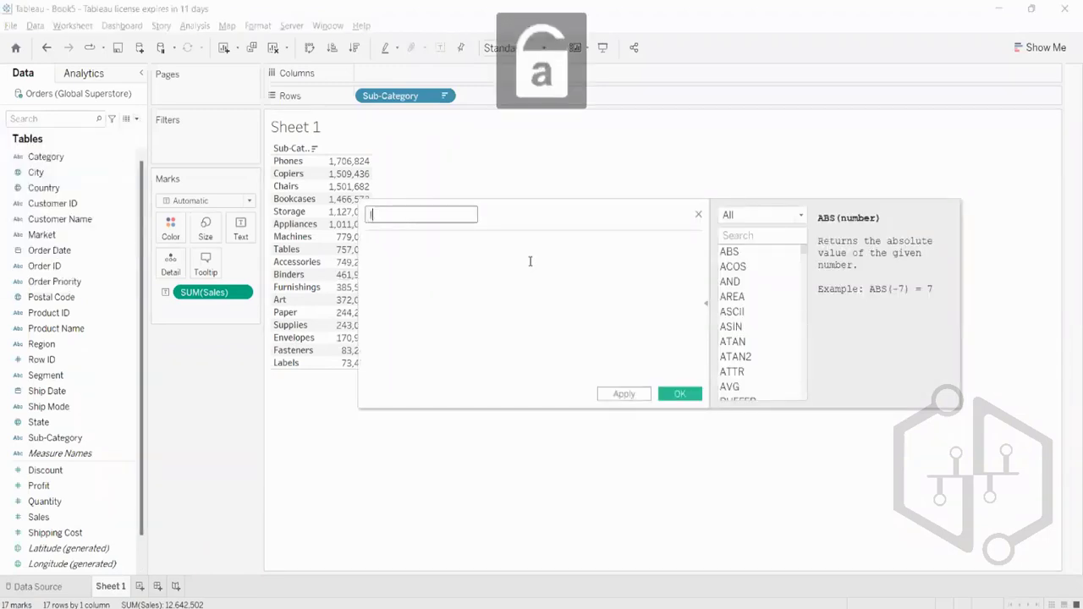
pyautogui.write('In')
pyautogui.press('BackSpace')
pyautogui.press('capslock')
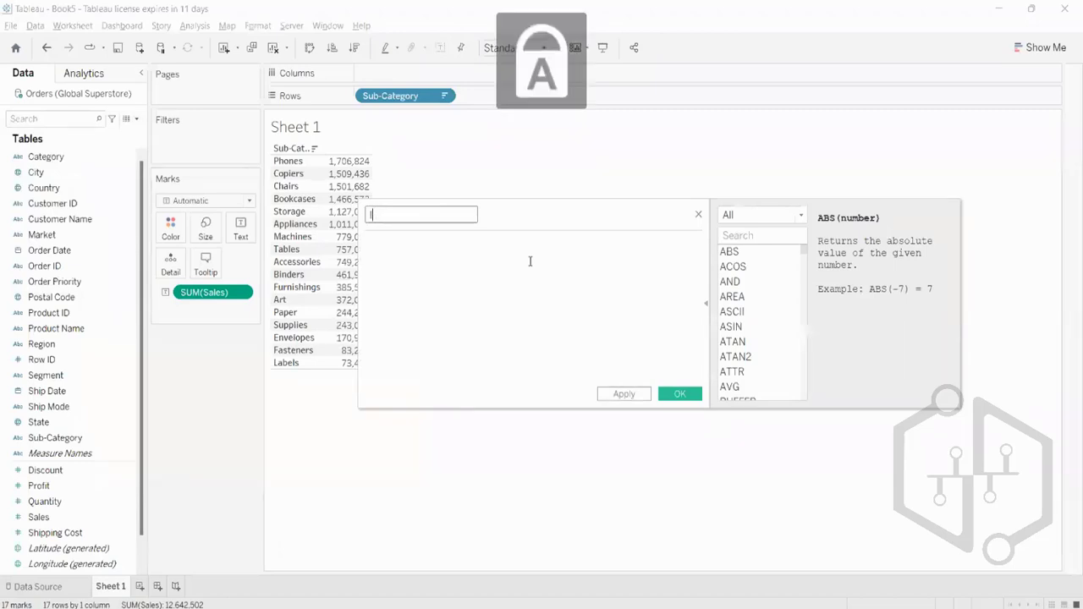
pyautogui.write('NDEX')
# Enter the formula INDEX() for the calculated field and save it, leaving the default table calculation settings as they are
pyautogui.click(530, 261)
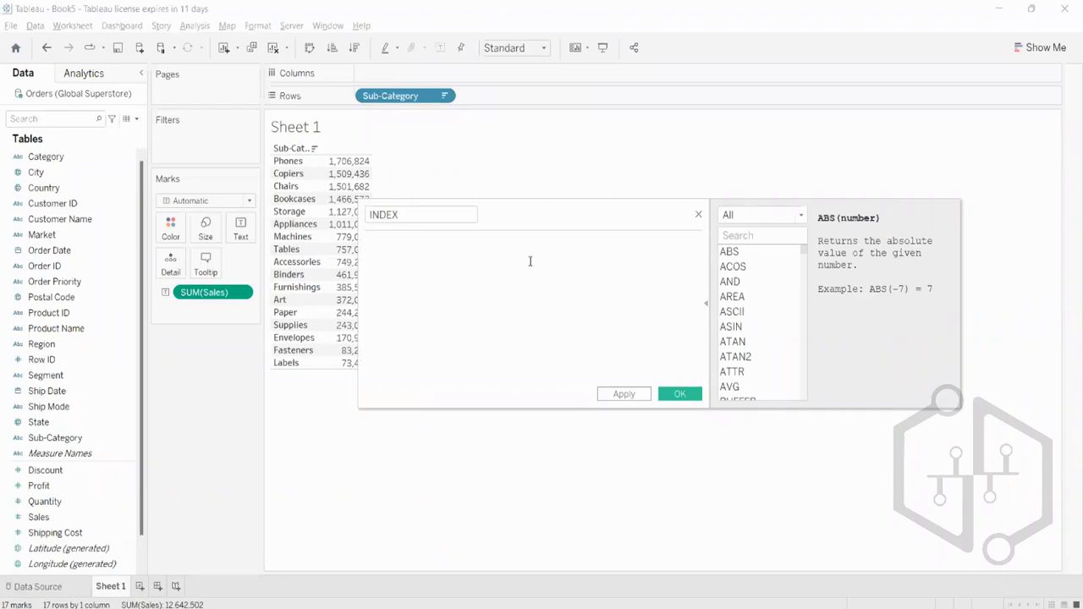
pyautogui.write('IND')
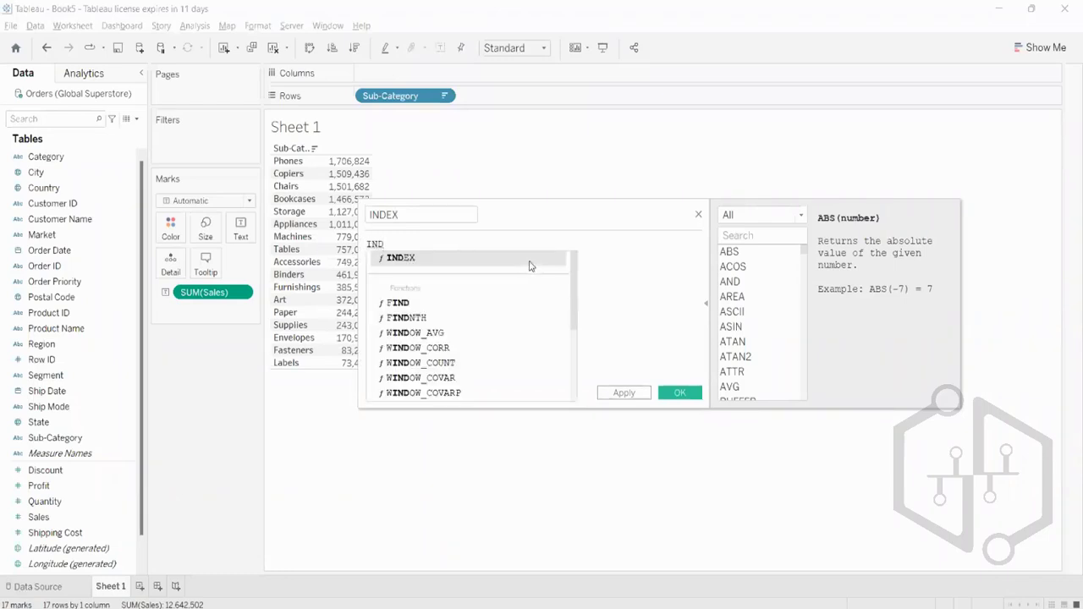
pyautogui.click(529, 264)
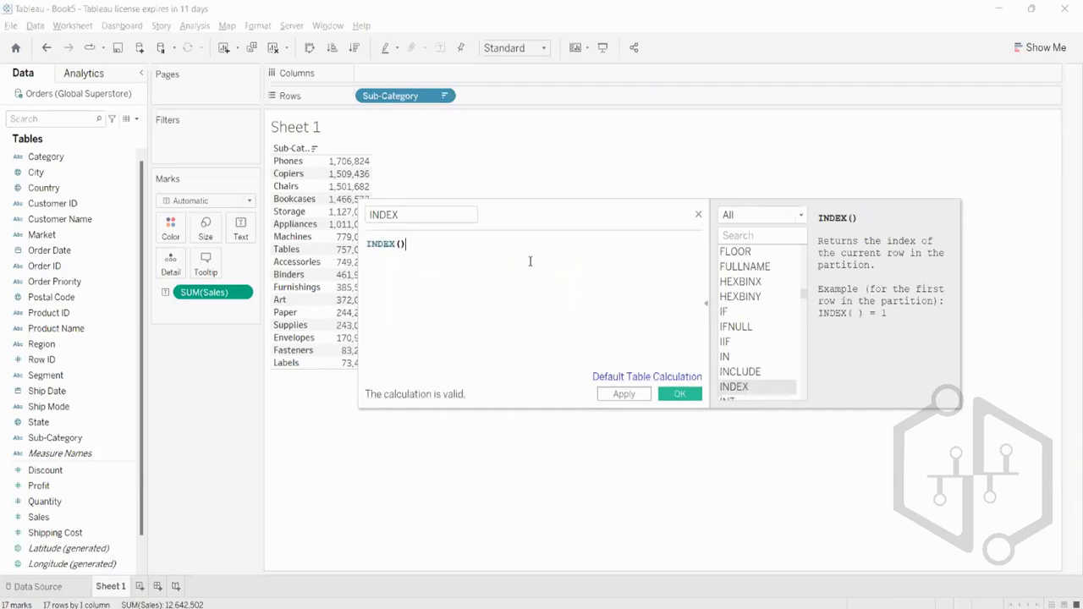
pyautogui.click(607, 382)
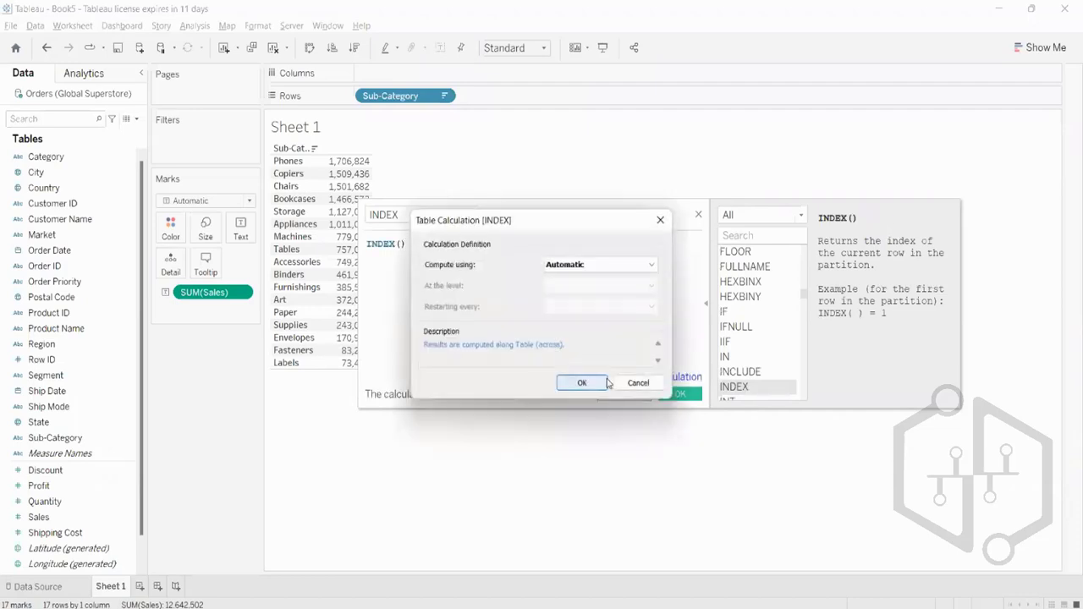
pyautogui.click(660, 220)
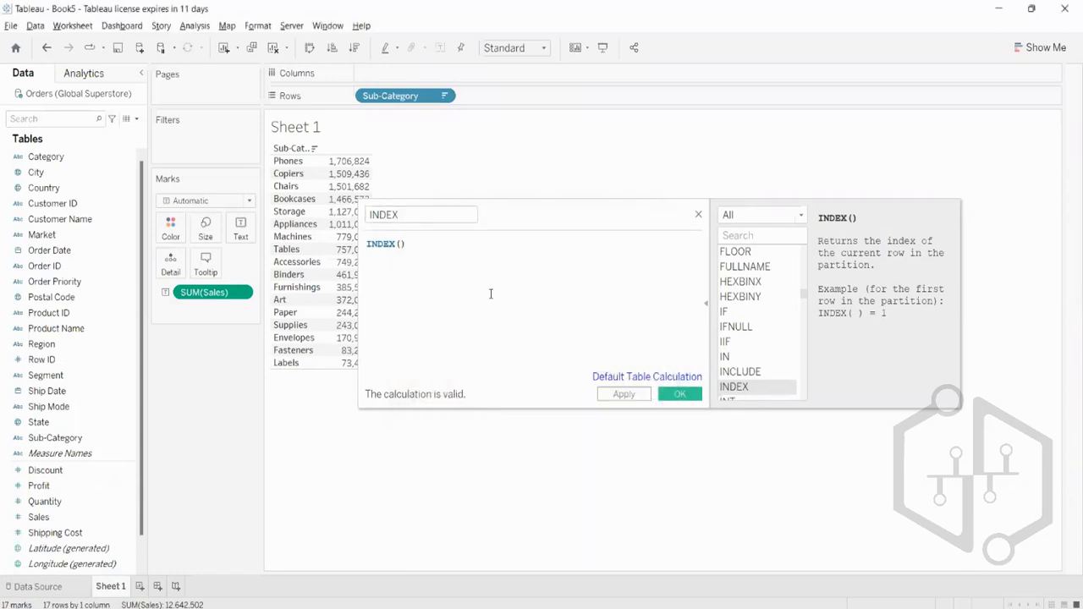
pyautogui.click(624, 394)
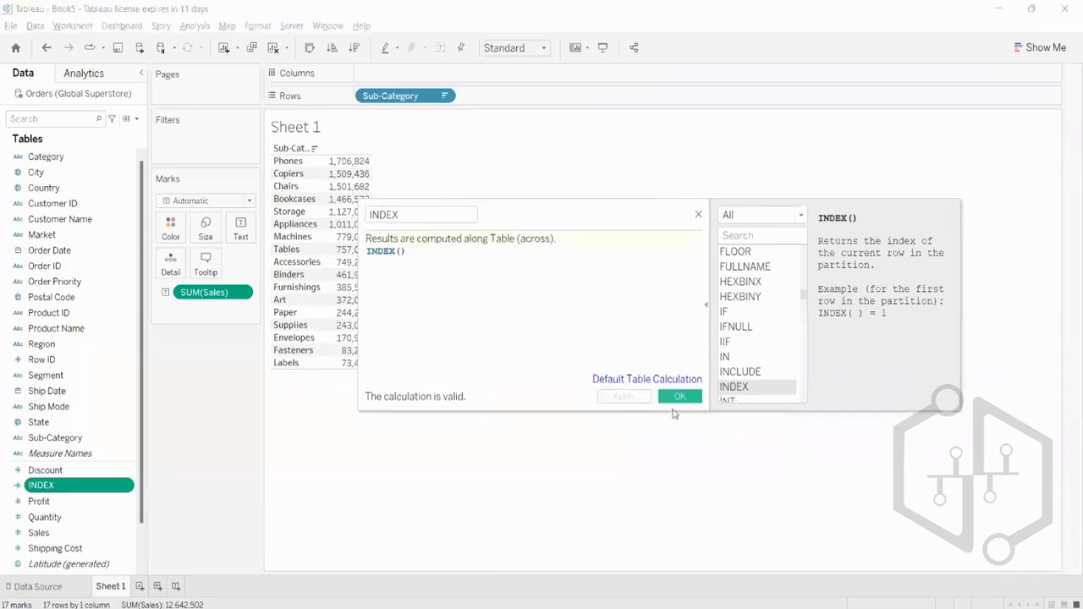
pyautogui.click(677, 400)
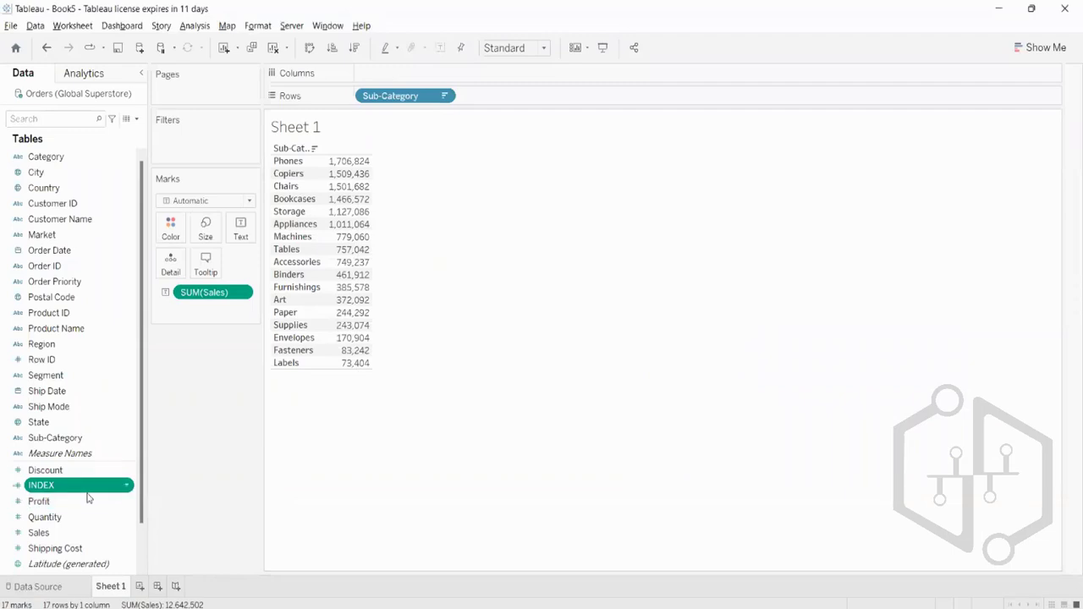
# Add the continuous INDEX field to Rows after Sub-Category
pyautogui.moveTo(86, 490); pyautogui.dragTo(505, 227)
pyautogui.moveTo(538, 116); pyautogui.dragTo(542, 98)
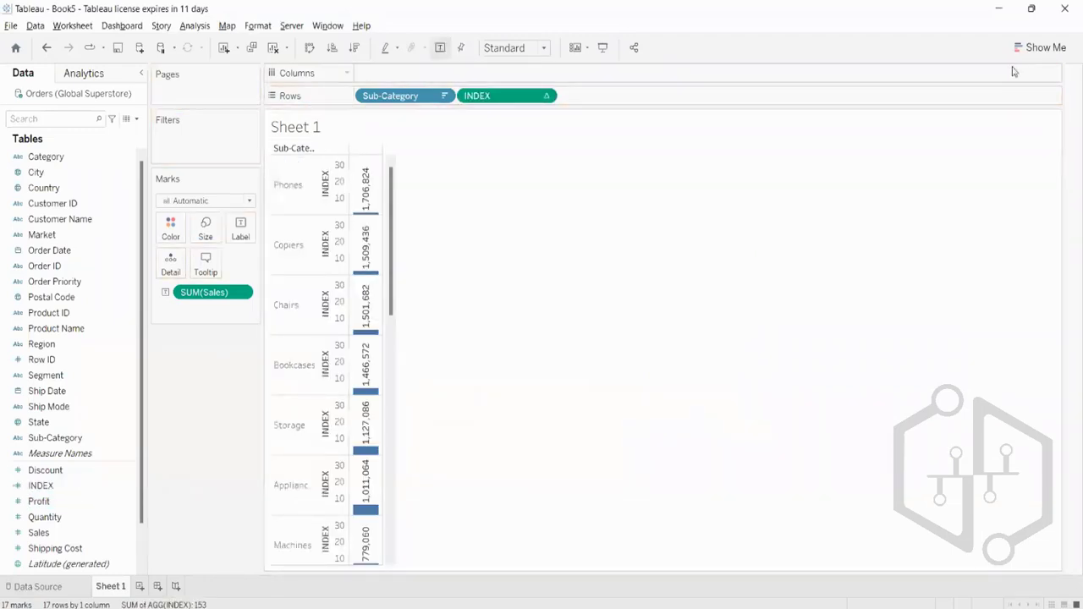
# Try showing the view as a text table with Show Me, and undo that change
pyautogui.click(1040, 47)
pyautogui.click(980, 90)
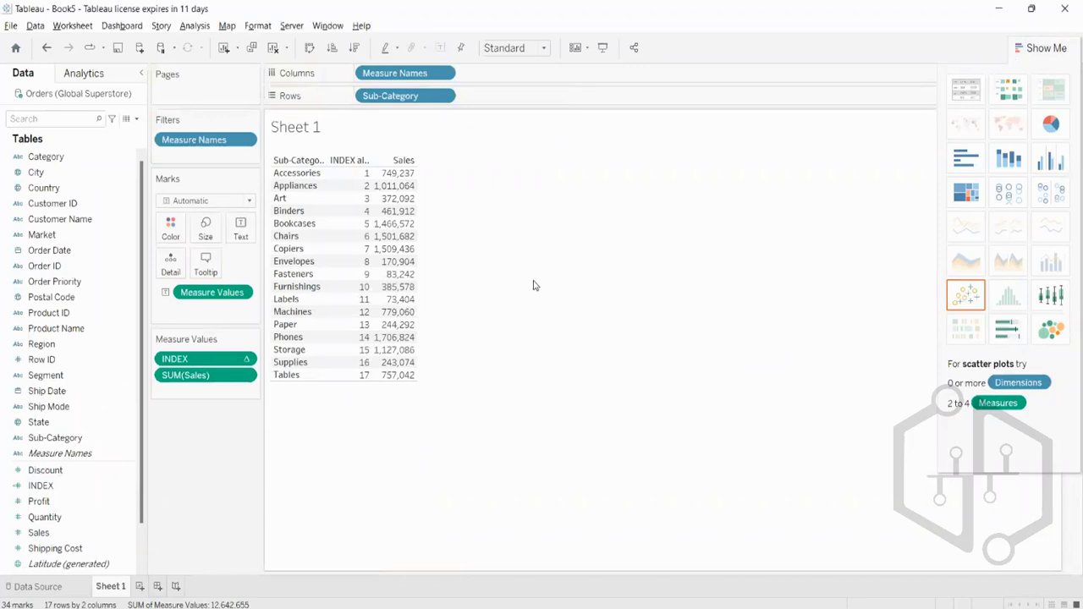
pyautogui.hotkey('ctrl', 'z')
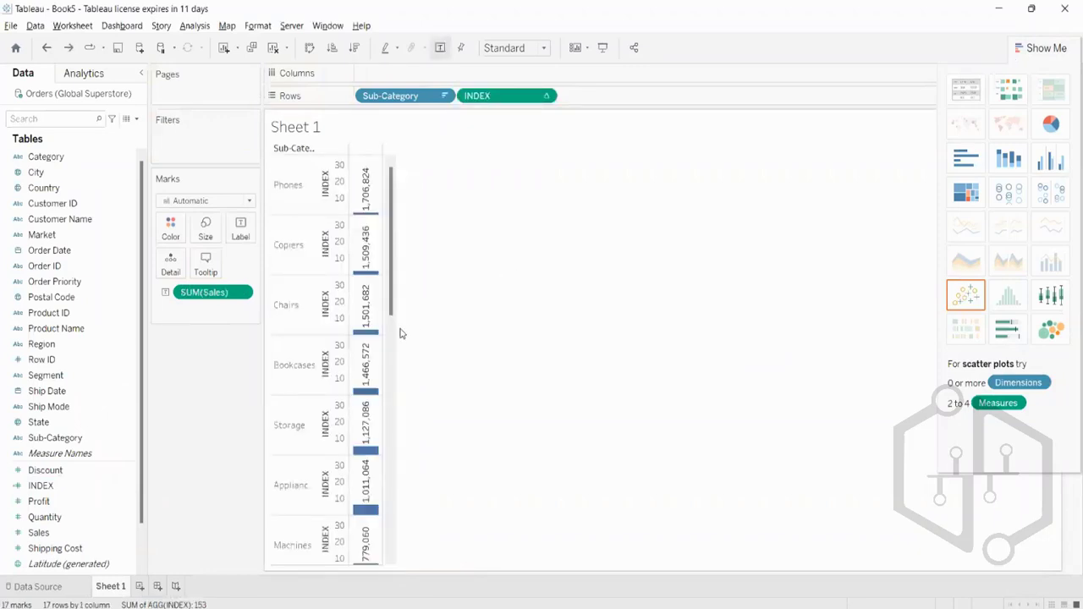
# Examine the INDEX bars for all sub-categories from first to last, and close the chart suggestions
pyautogui.scroll(-1, 363, 229)
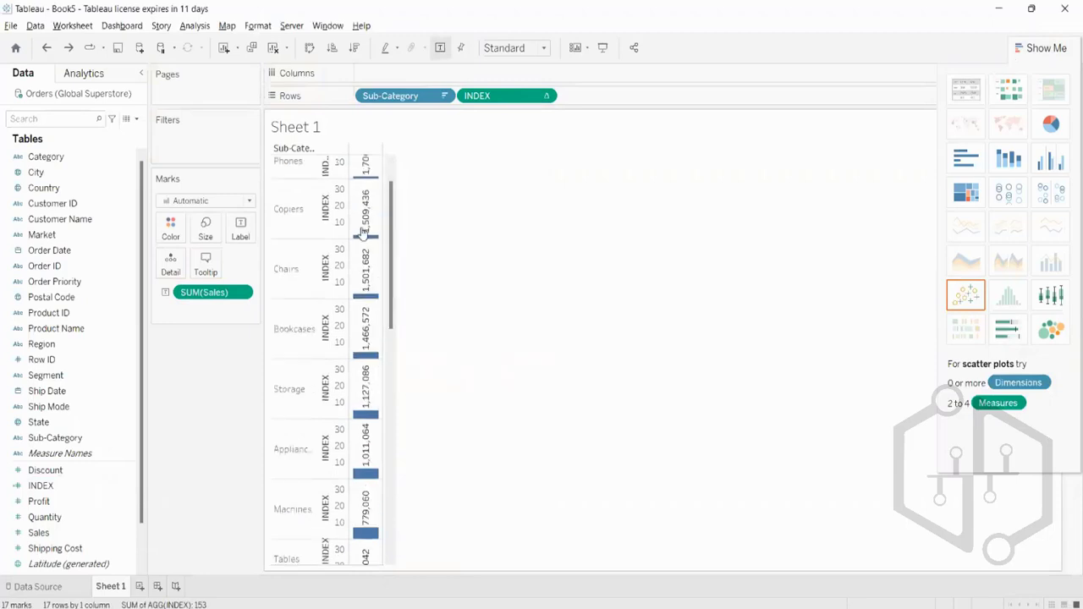
pyautogui.scroll(-12, 362, 230)
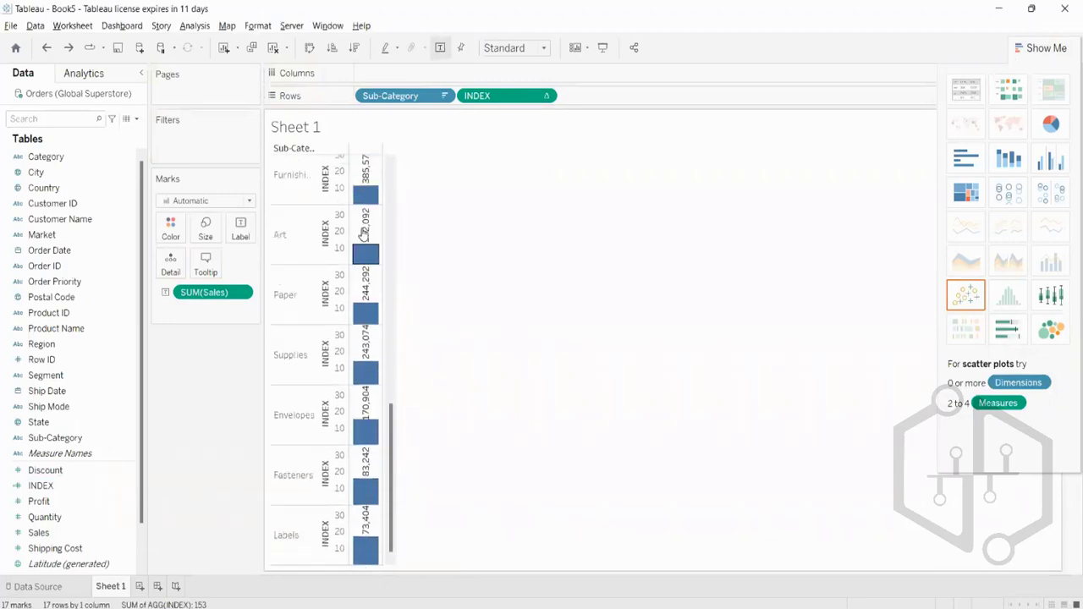
pyautogui.scroll(12, 363, 234)
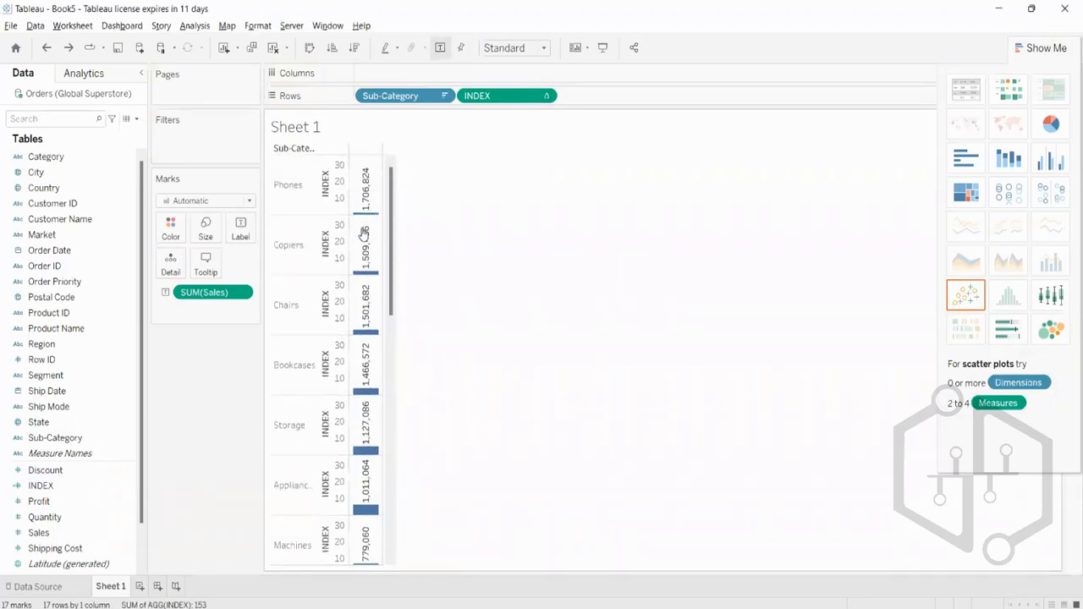
pyautogui.moveTo(365, 200)
pyautogui.moveTo(364, 503)
pyautogui.click(1024, 53)
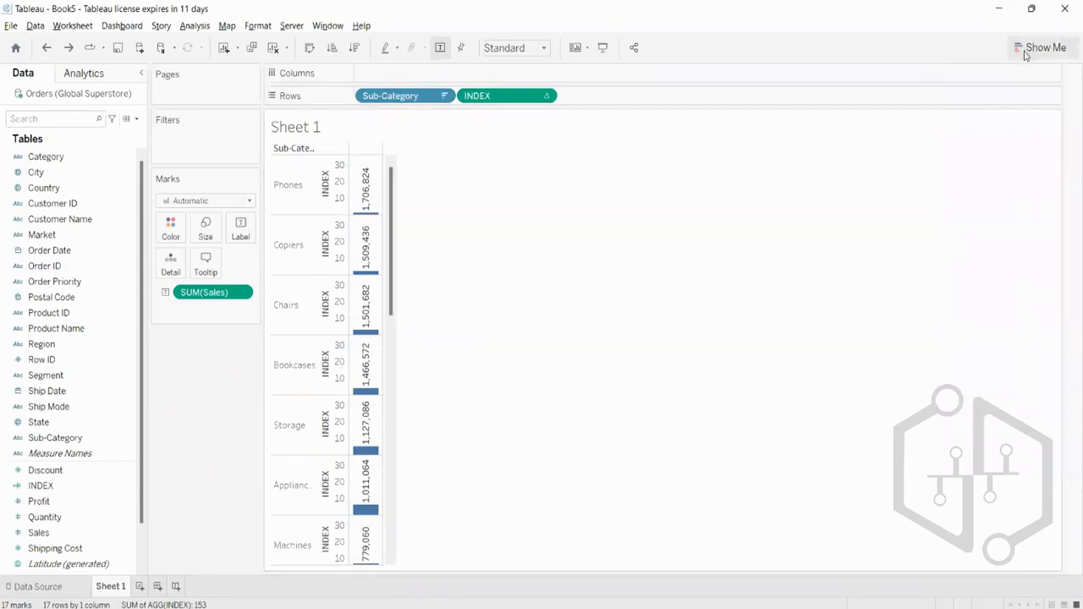
pyautogui.click(1024, 54)
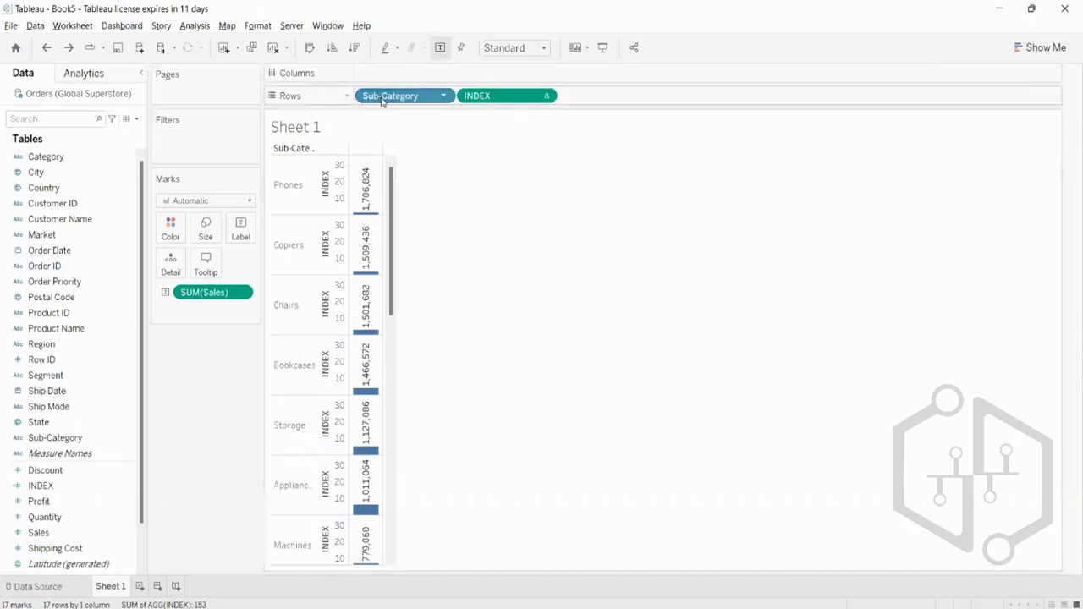
# Take the continuous INDEX field off Rows, leaving only Sub-Category there
pyautogui.moveTo(472, 98); pyautogui.dragTo(486, 9)
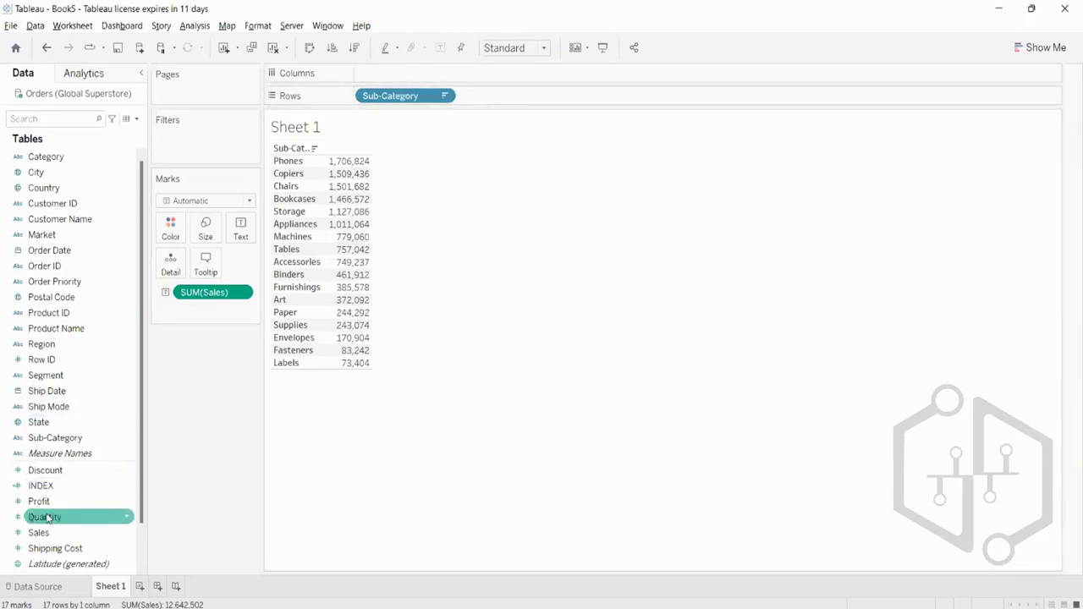
pyautogui.moveTo(58, 485); pyautogui.dragTo(504, 102)
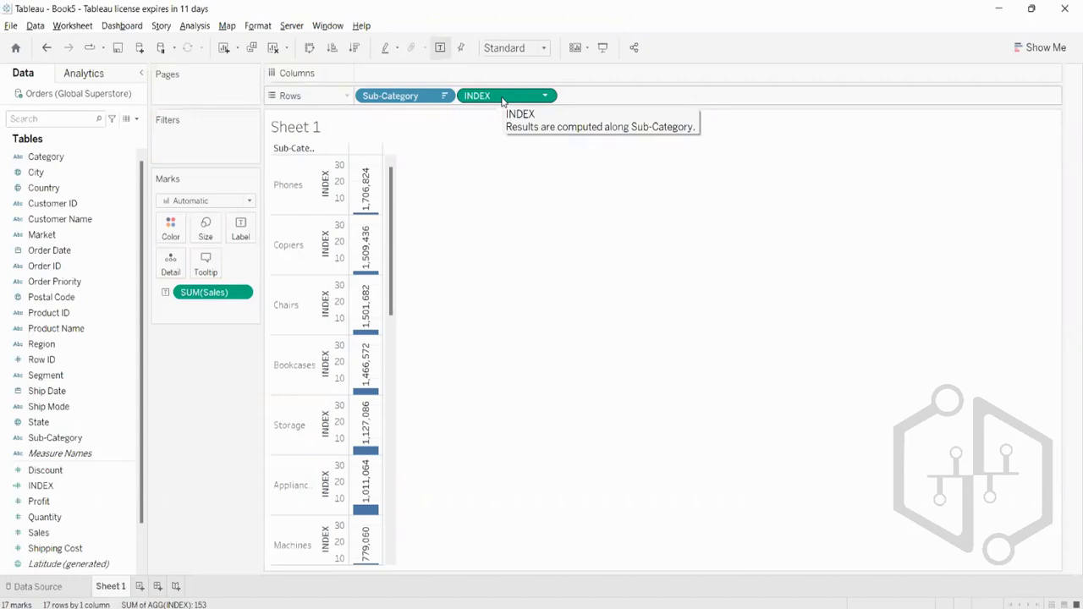
pyautogui.moveTo(501, 100); pyautogui.dragTo(389, 17)
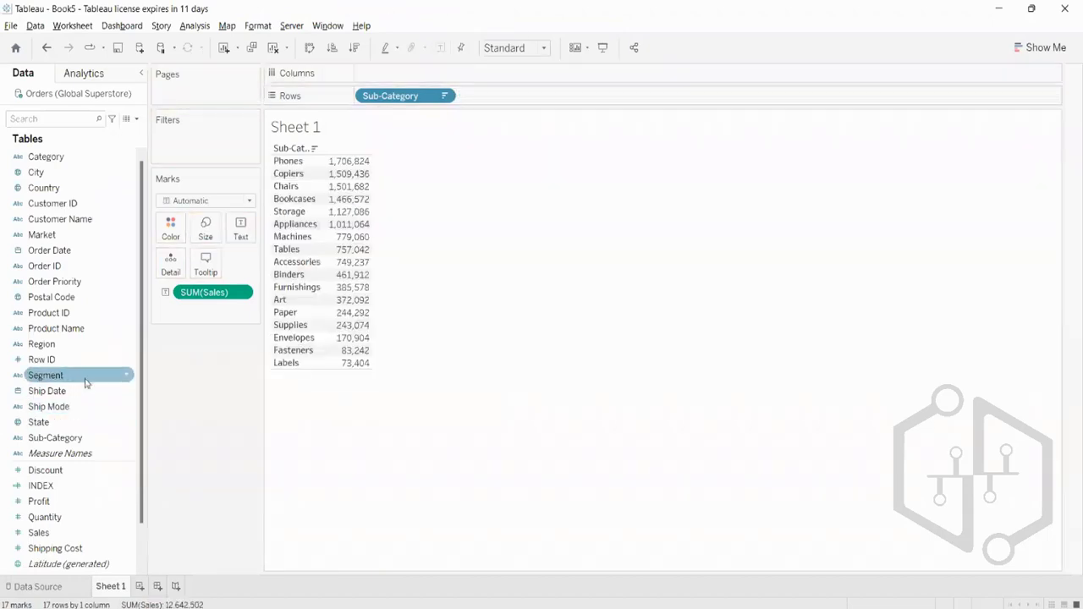
# Convert the INDEX field to discrete and place it on Rows before Sub-Category
pyautogui.rightClick(47, 489)
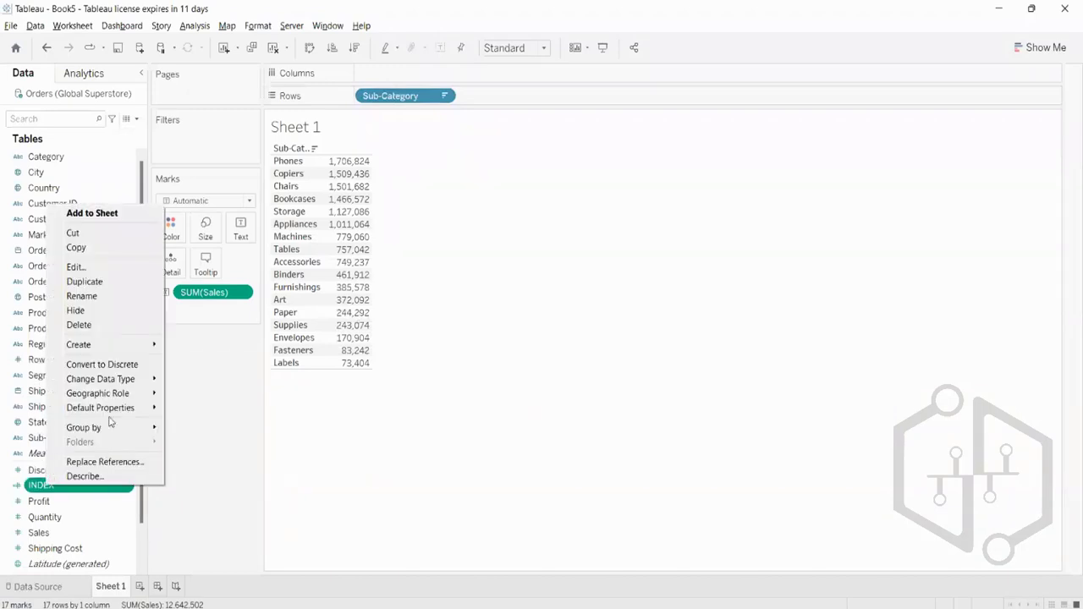
pyautogui.click(116, 364)
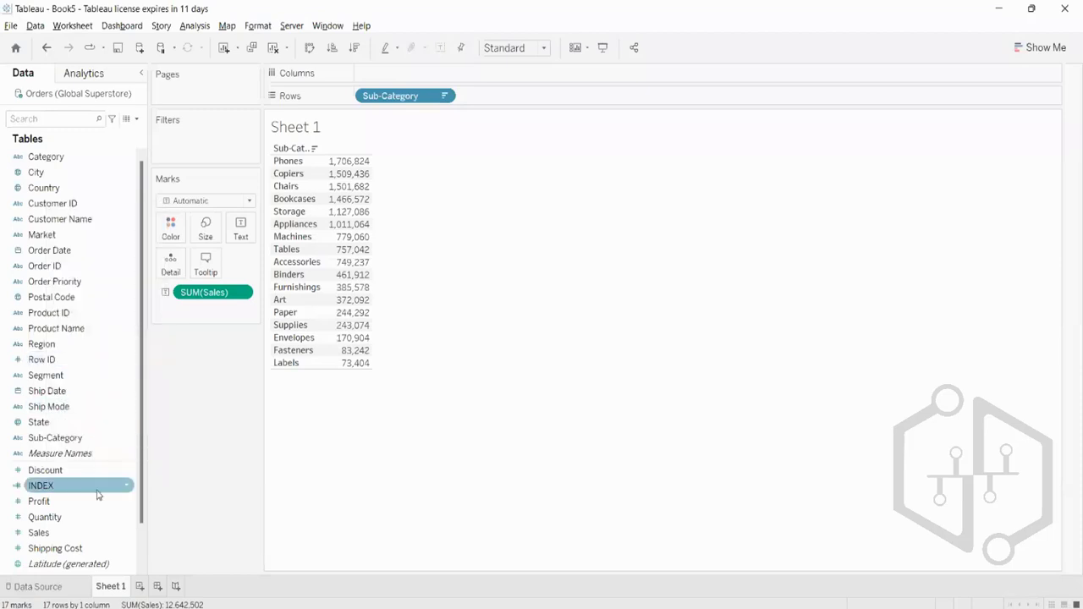
pyautogui.moveTo(97, 495); pyautogui.dragTo(281, 343)
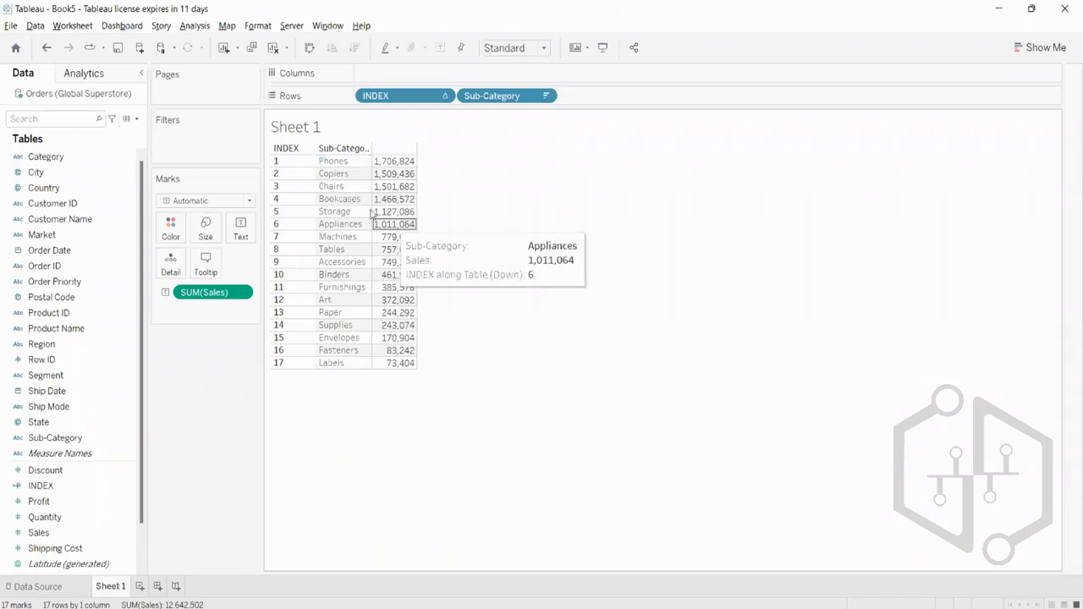
pyautogui.moveTo(412, 160)
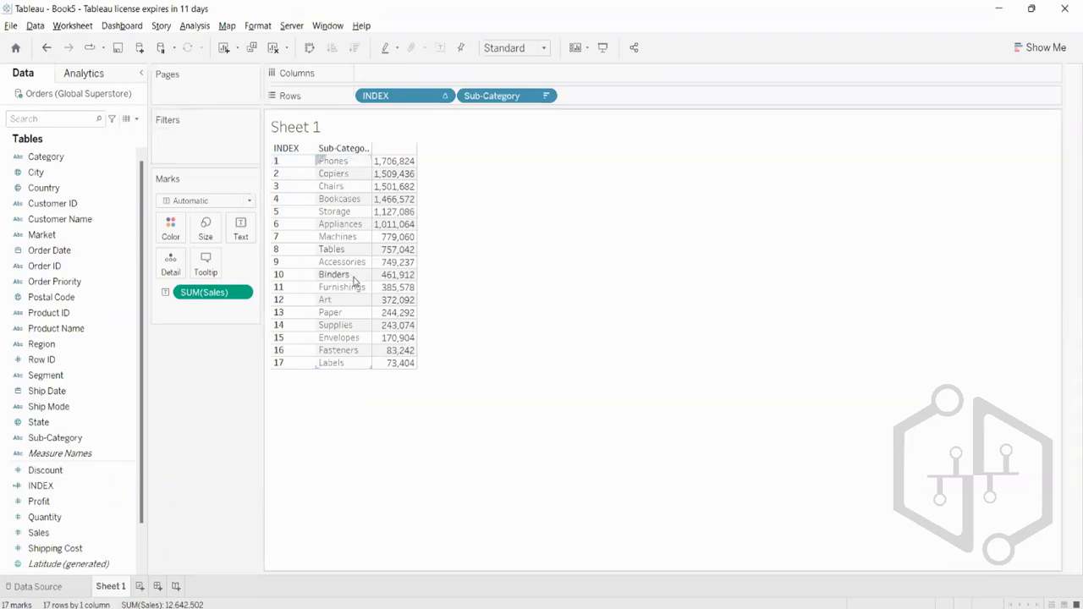
# Start a new calculated field and name it TOP N
pyautogui.click(137, 119)
pyautogui.click(127, 133)
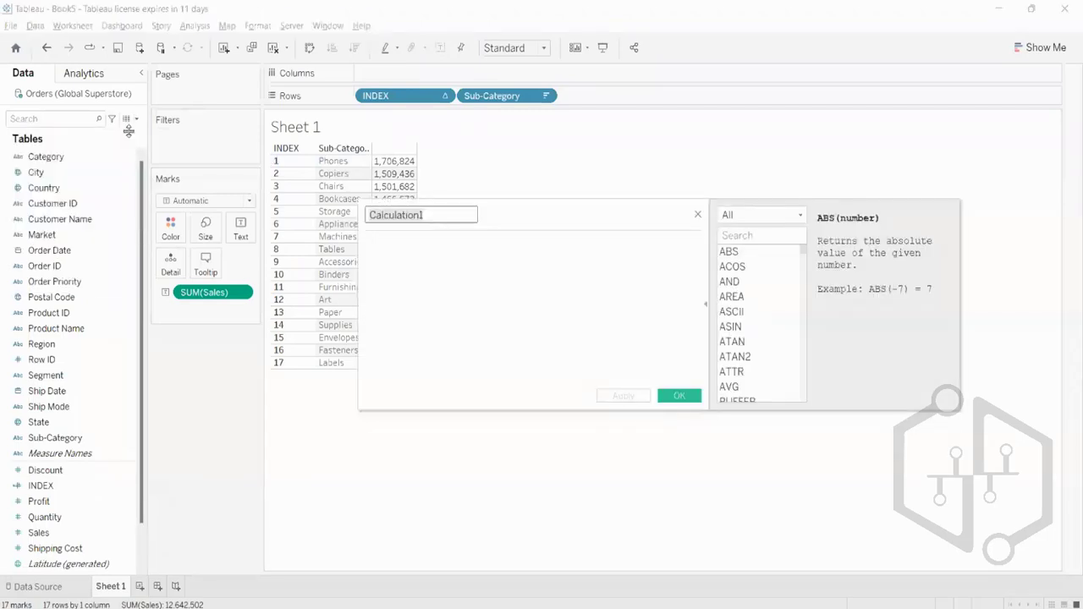
pyautogui.press('BackSpace')
pyautogui.press('capslock')
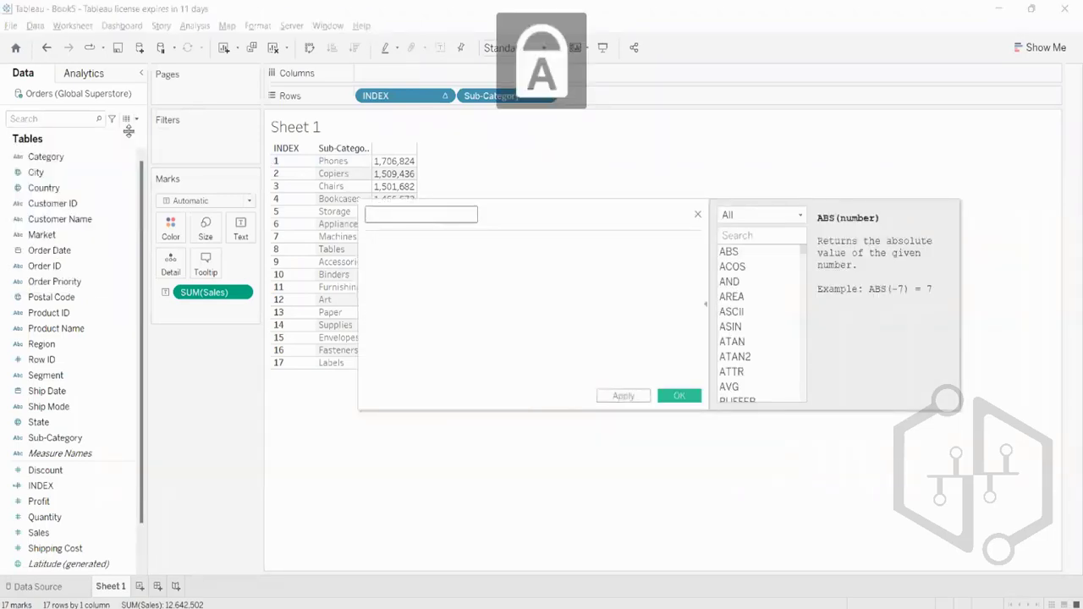
pyautogui.write('TOP')
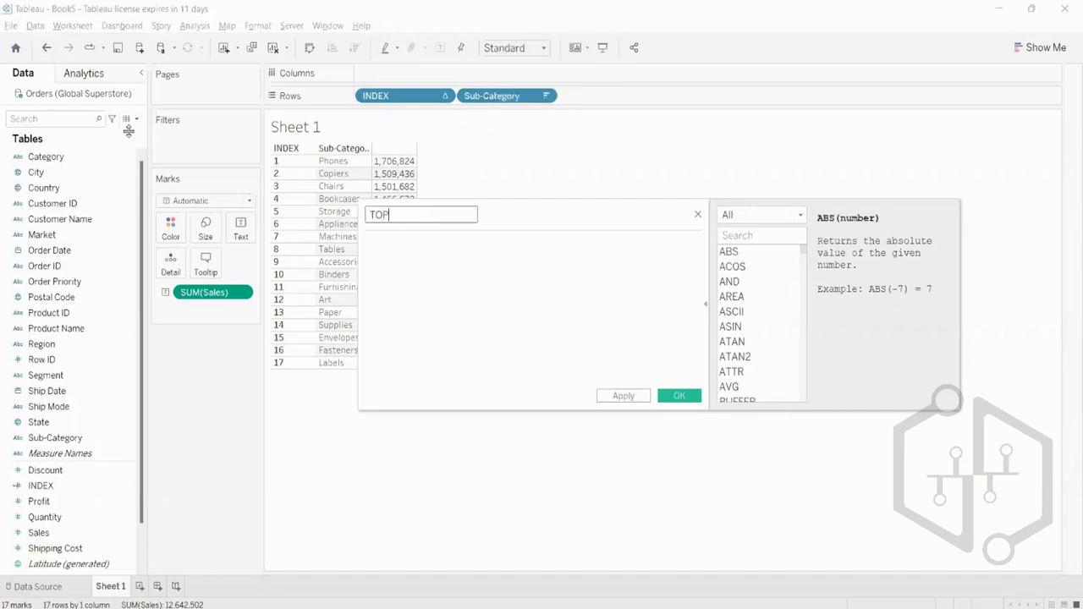
pyautogui.write(' N')
pyautogui.press('Tab')
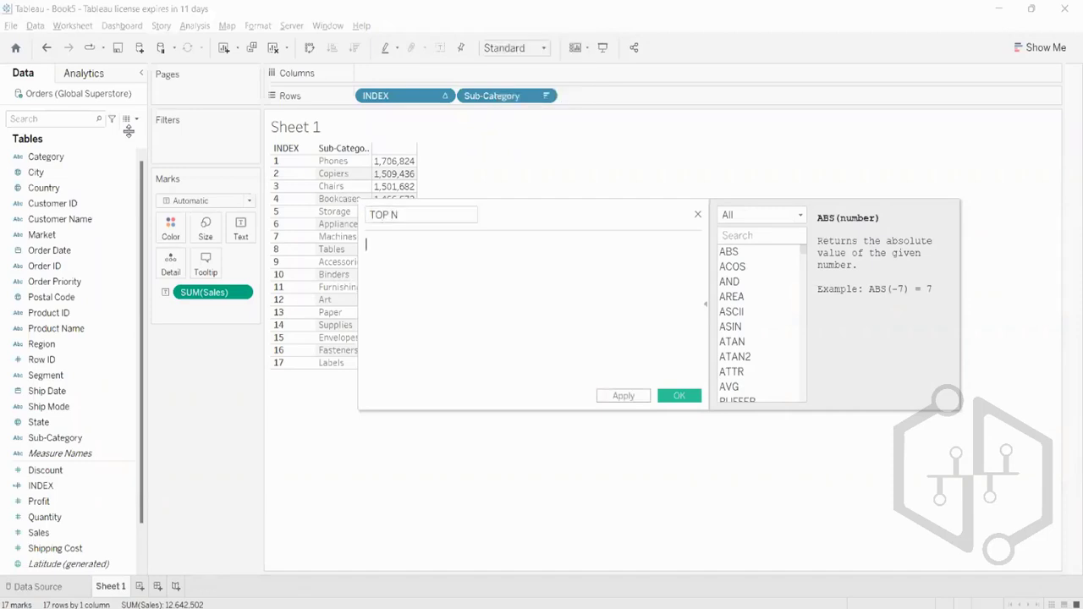
# Define the TOP N calculation as [INDEX] <= 10, apply it and save the field
pyautogui.write('IND')
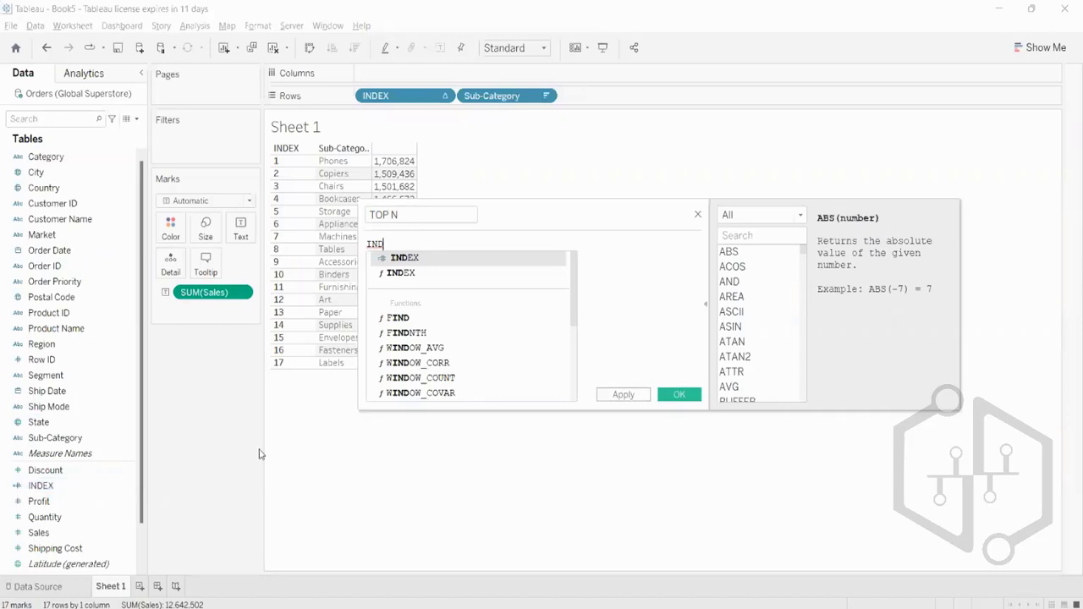
pyautogui.press('Return')
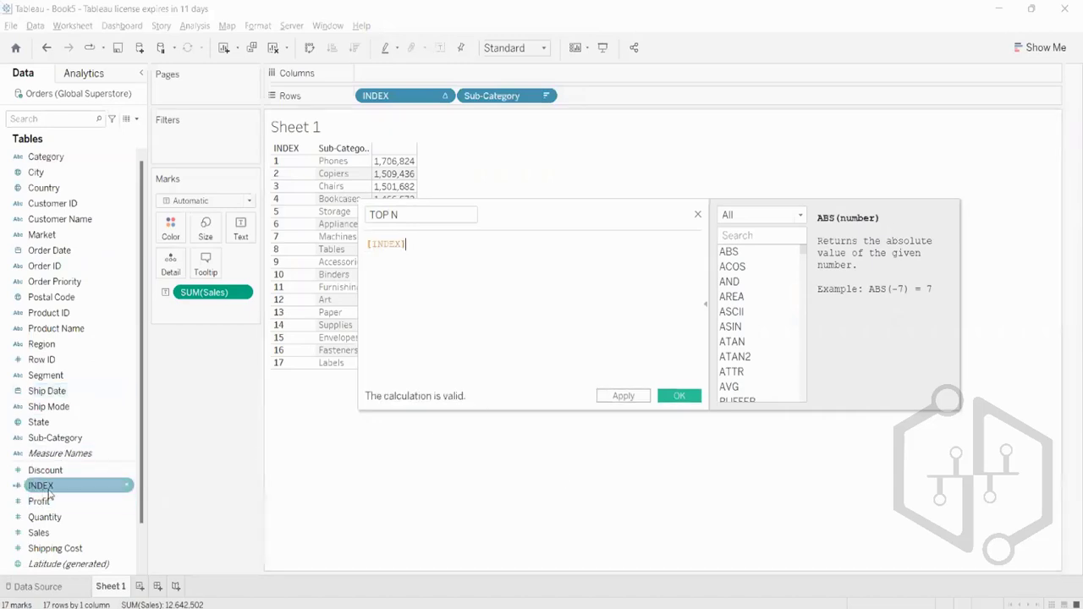
pyautogui.write('<')
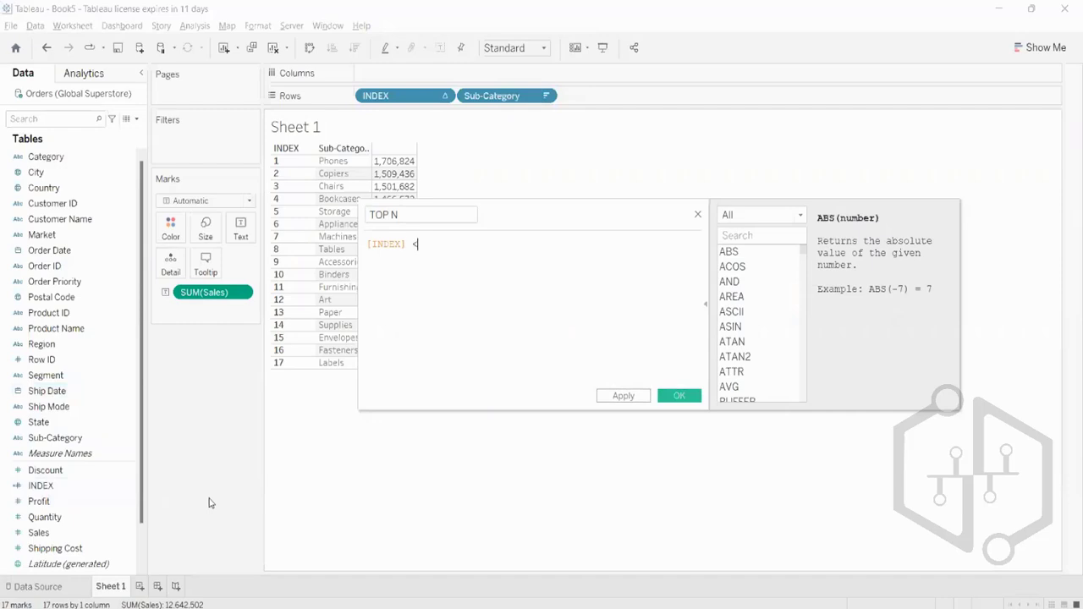
pyautogui.write('= 10')
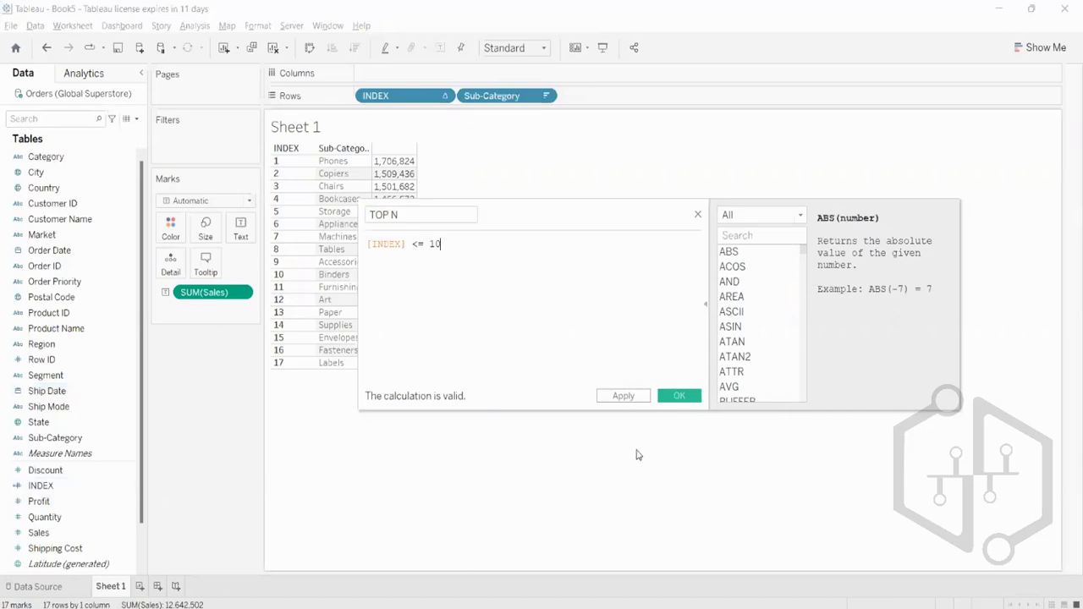
pyautogui.click(635, 403)
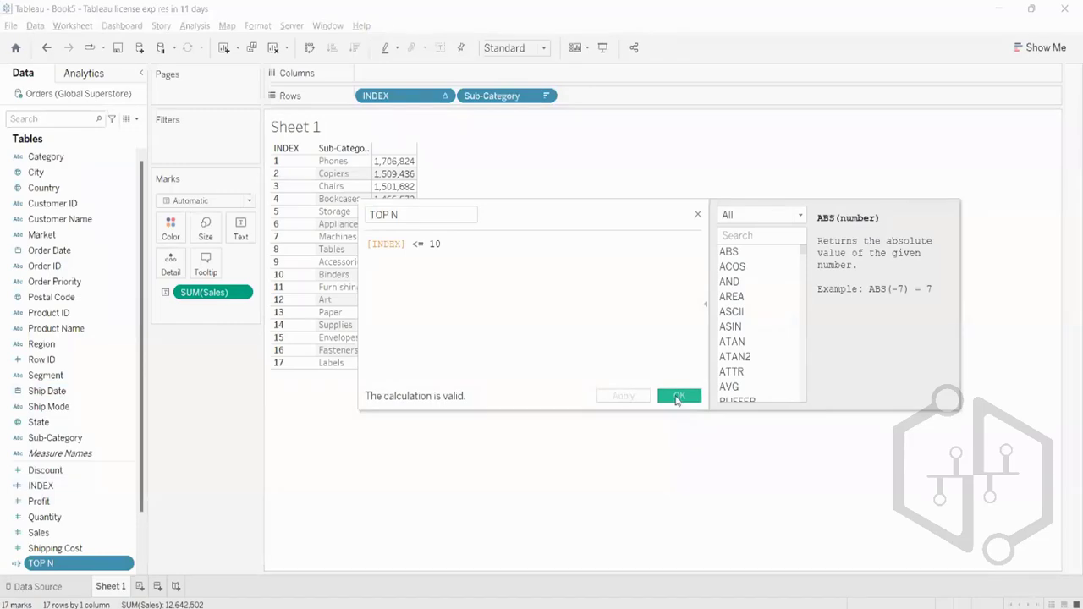
pyautogui.click(678, 397)
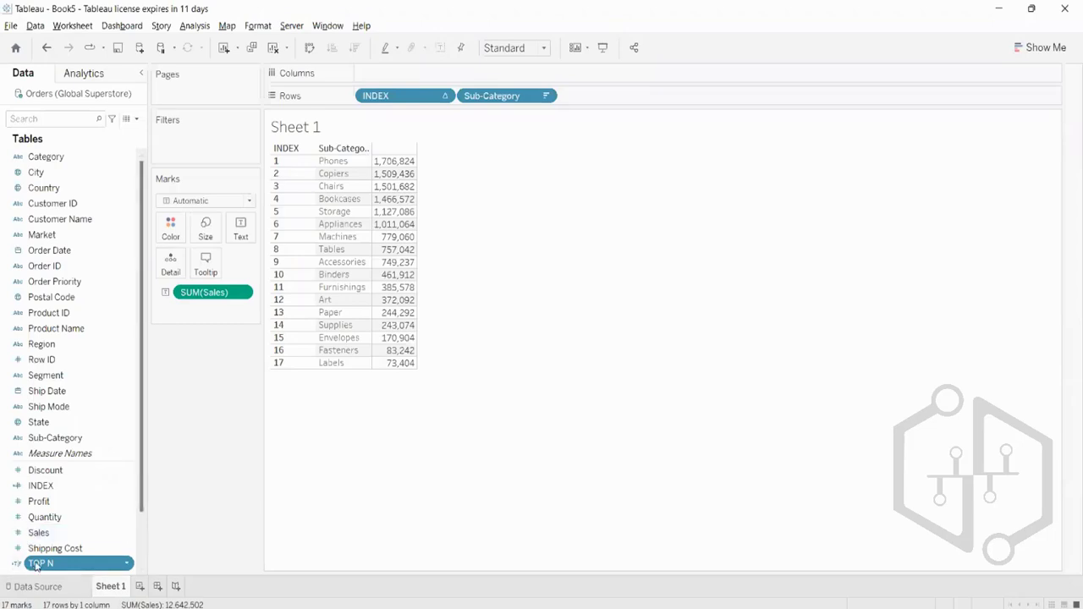
# Color the sales values in the table by the TOP N field
pyautogui.moveTo(36, 565); pyautogui.dragTo(165, 227)
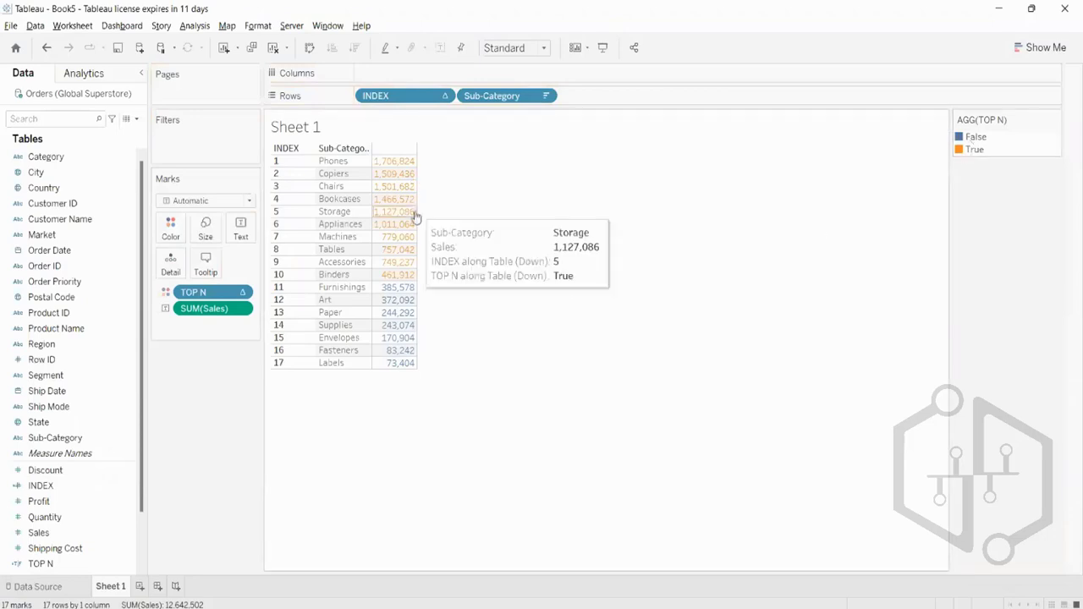
pyautogui.moveTo(416, 287)
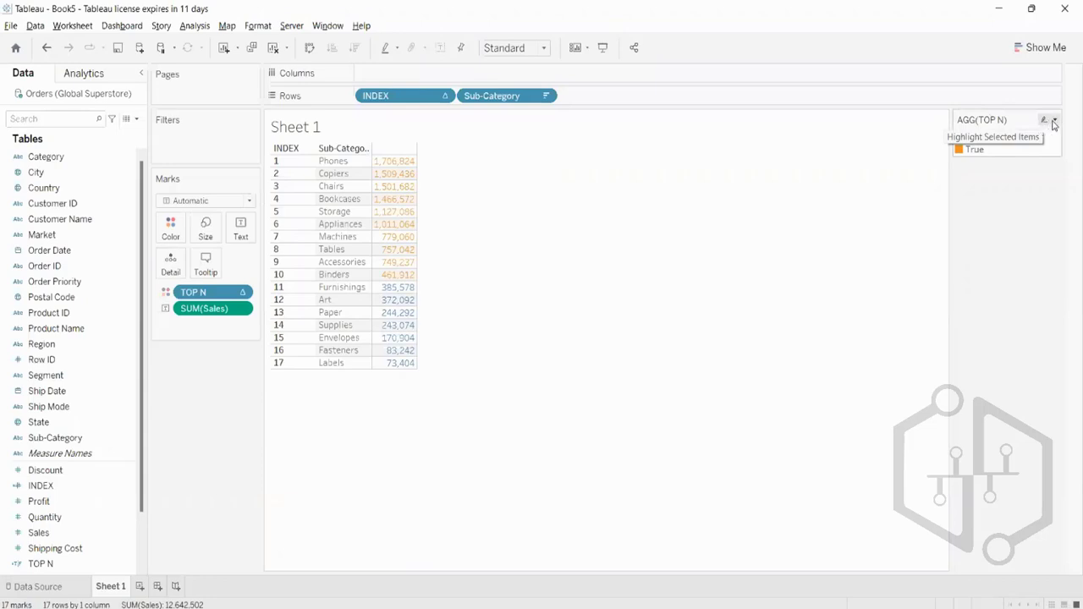
pyautogui.click(1054, 122)
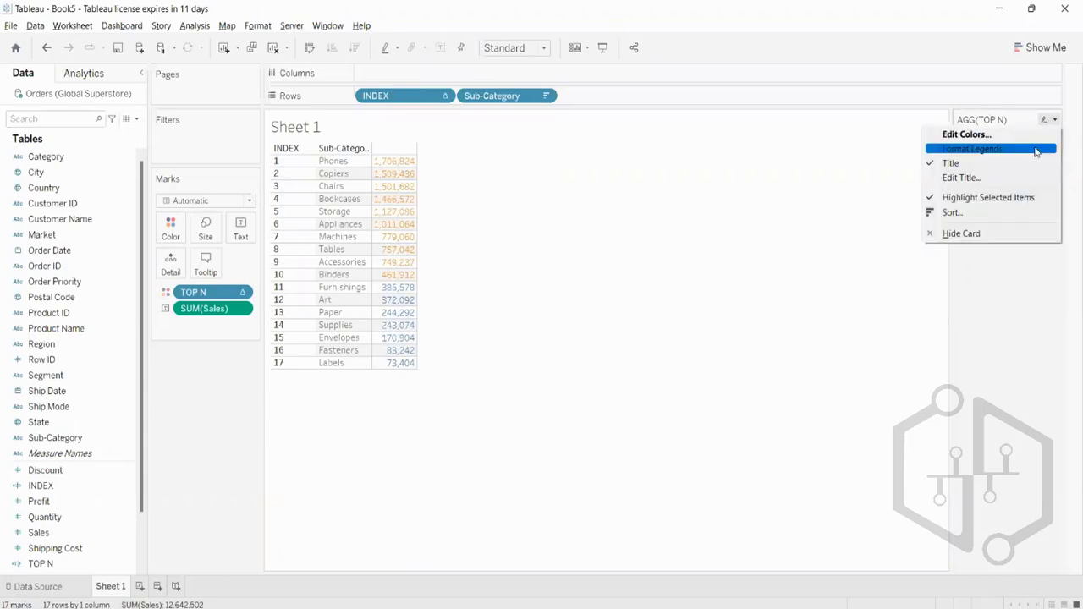
pyautogui.click(1014, 256)
# Try excluding the True members of TOP N from the view, and remove the resulting TOP N filter
pyautogui.click(976, 150)
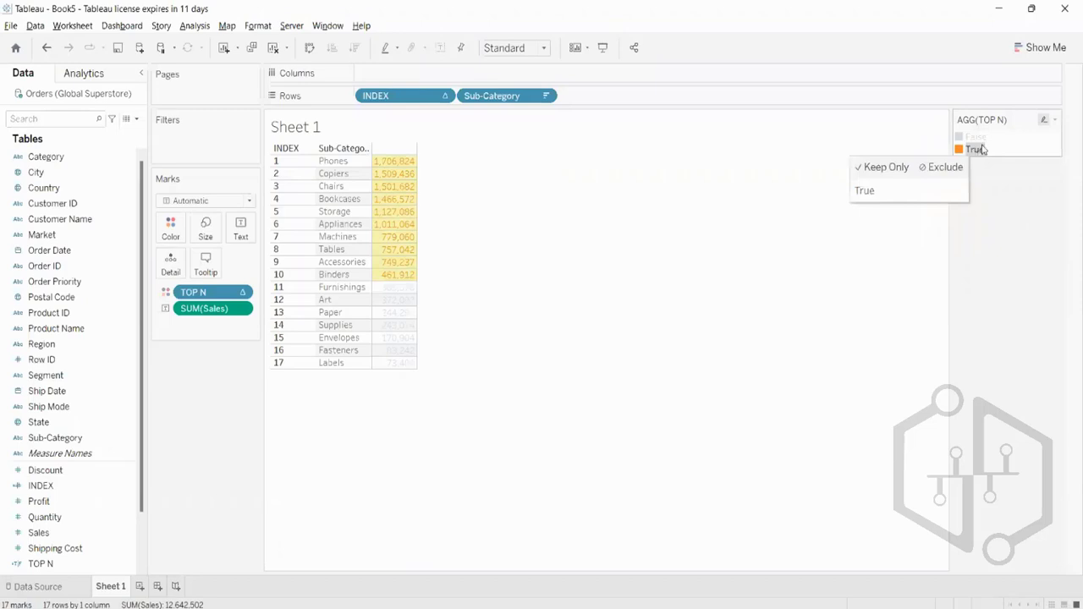
pyautogui.moveTo(981, 154)
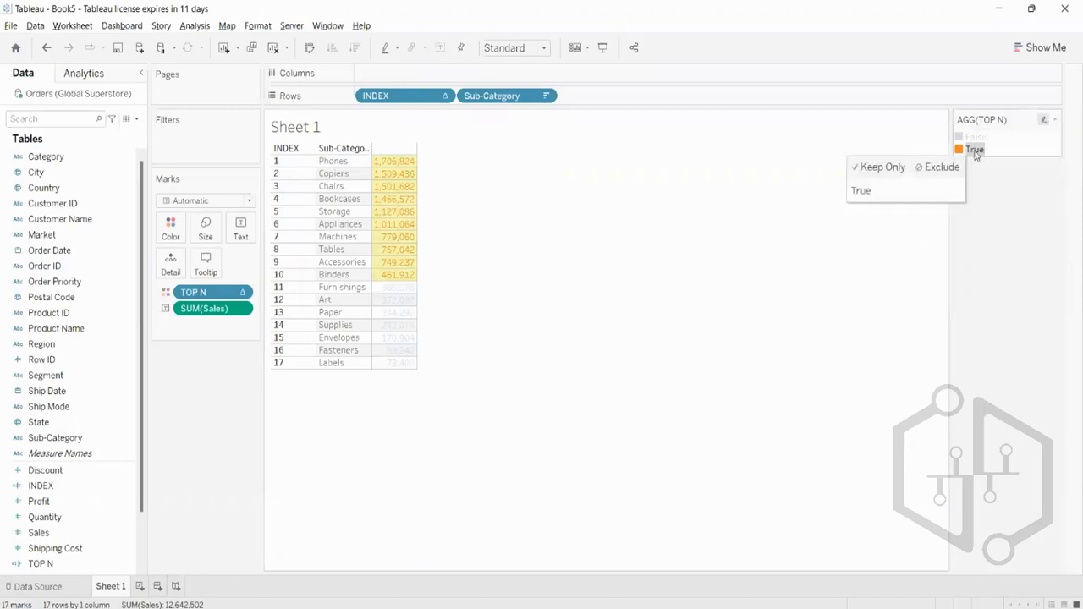
pyautogui.click(938, 166)
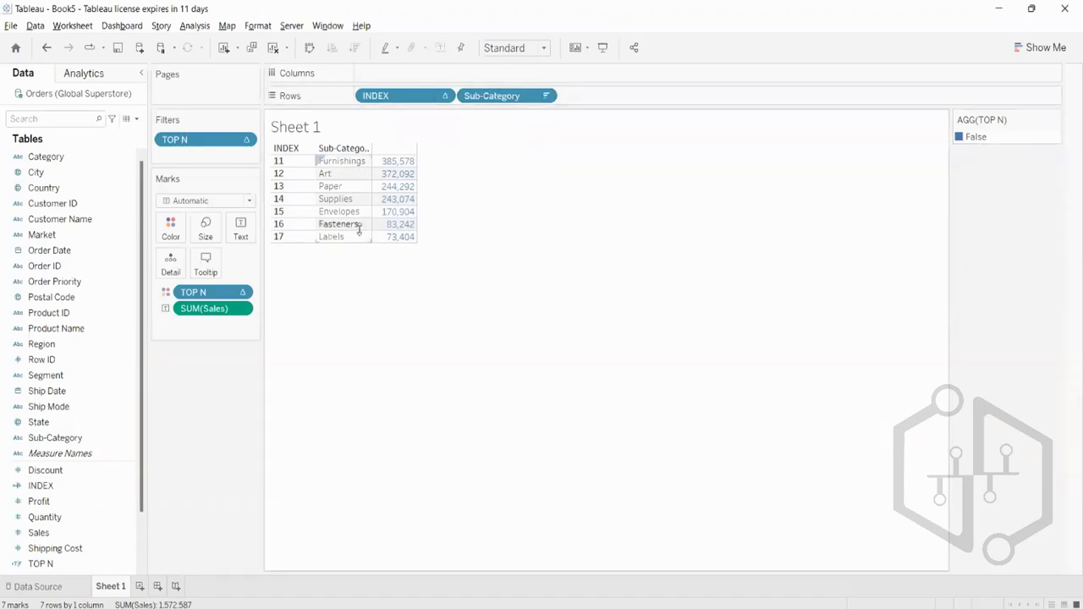
pyautogui.click(973, 137)
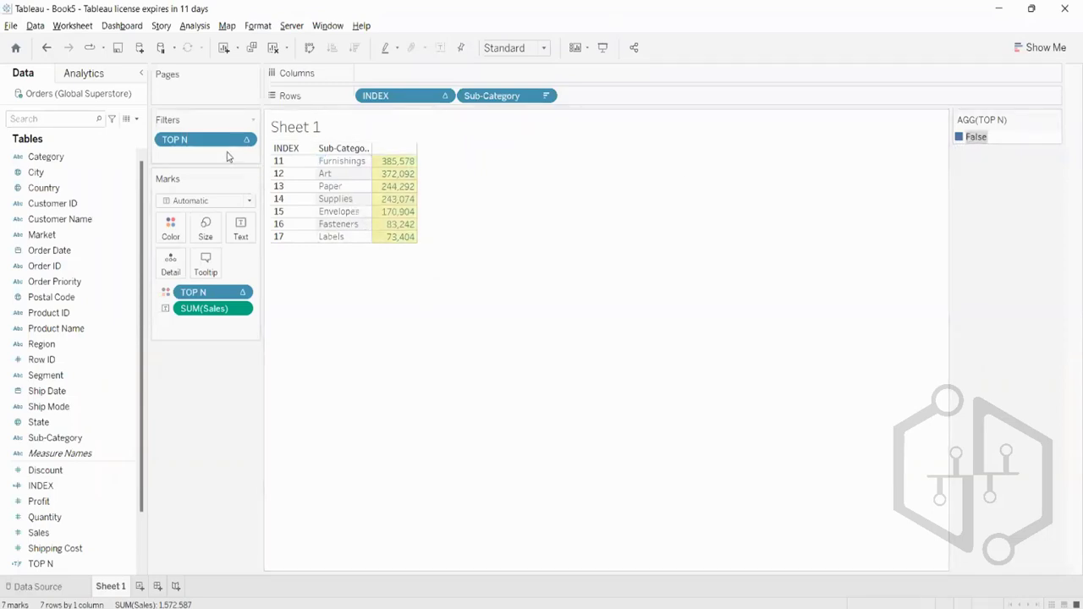
pyautogui.moveTo(225, 142); pyautogui.dragTo(3, 26)
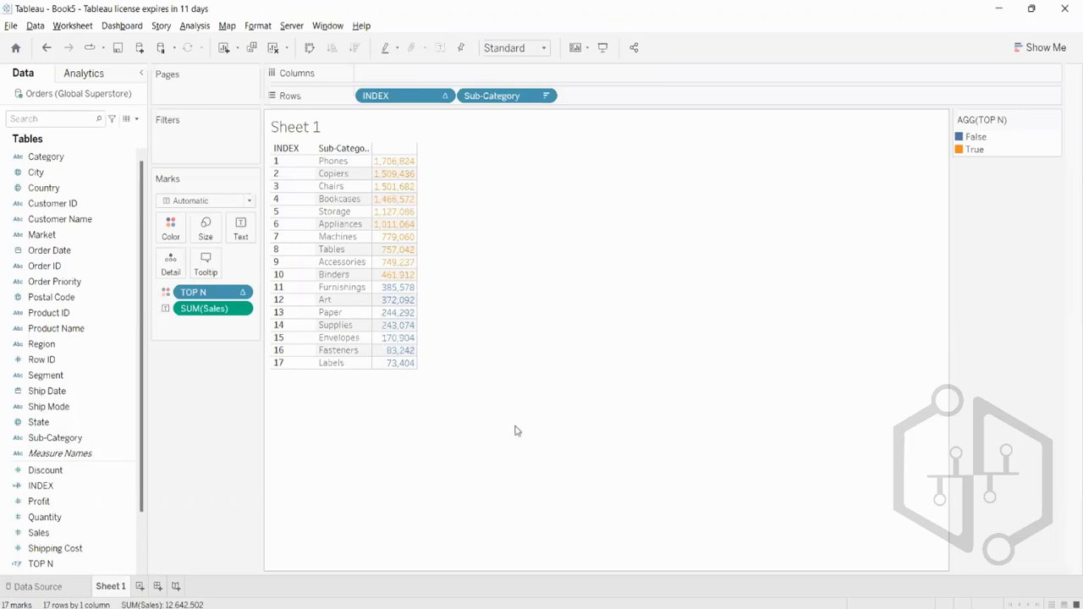
# Add a new worksheet and build a text table of Sales by Sub-Category on it
pyautogui.click(139, 587)
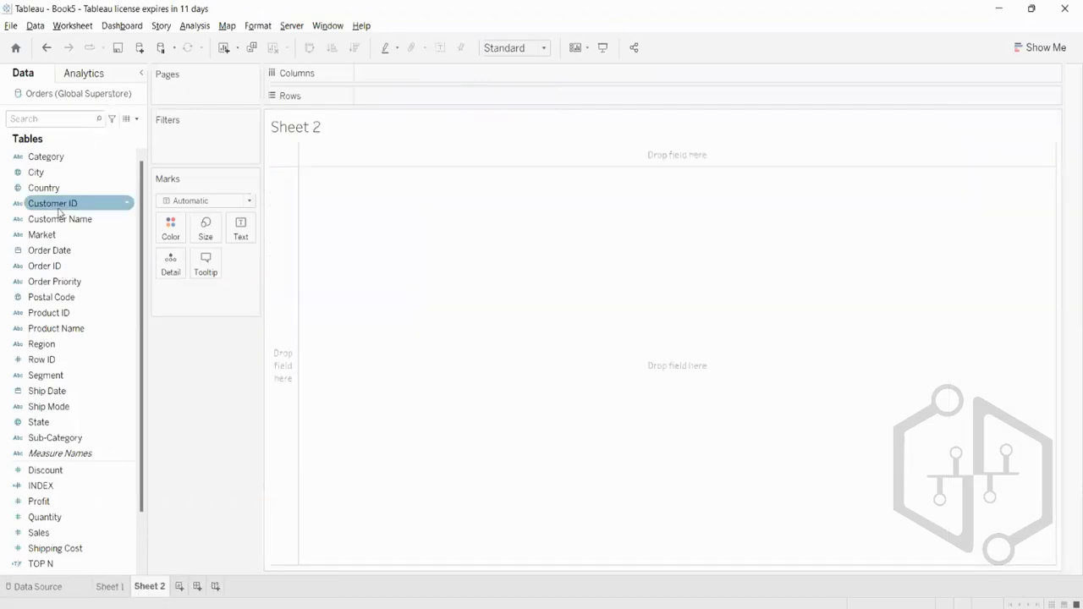
pyautogui.click(82, 518)
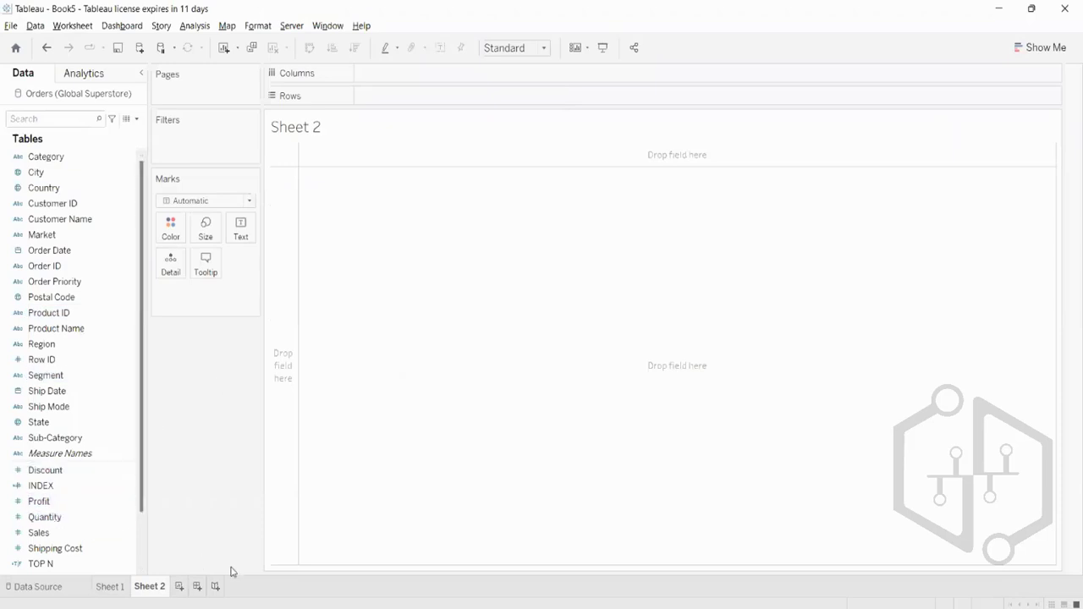
pyautogui.click(66, 426)
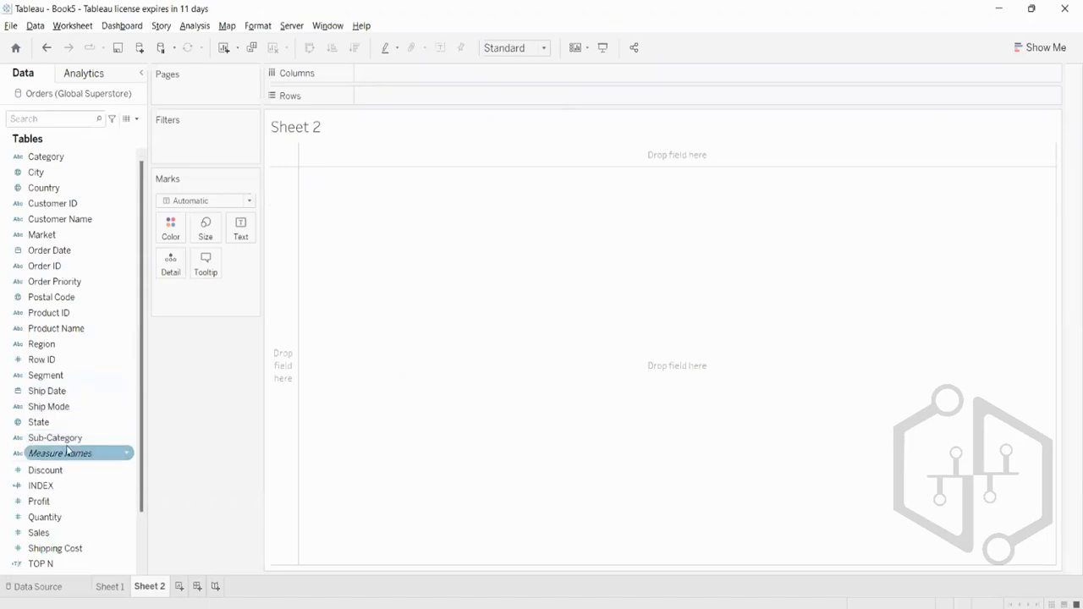
pyautogui.moveTo(67, 437); pyautogui.dragTo(414, 75)
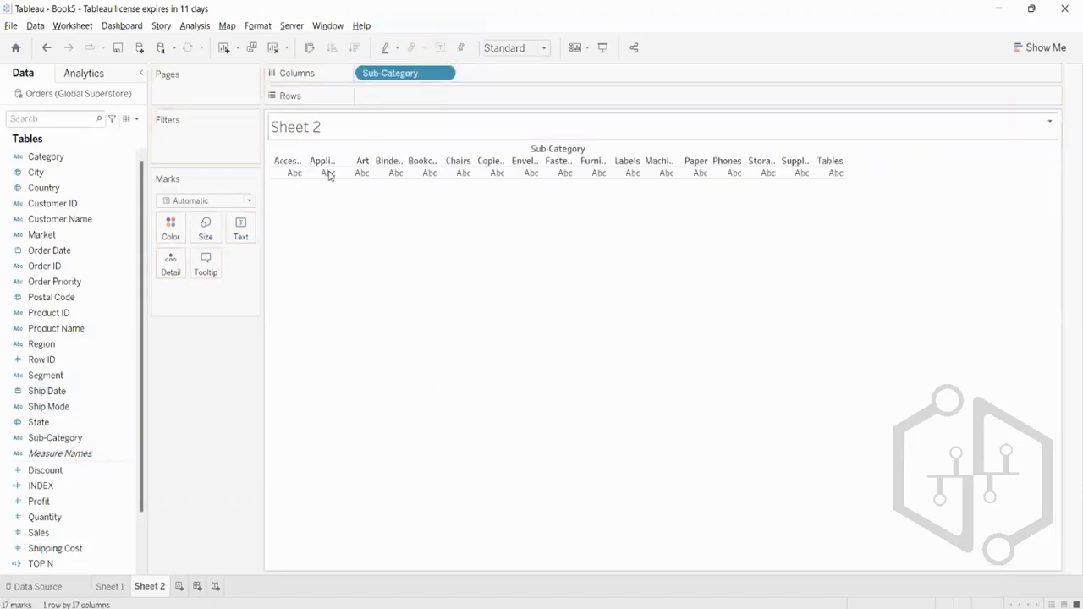
pyautogui.moveTo(44, 535); pyautogui.dragTo(391, 98)
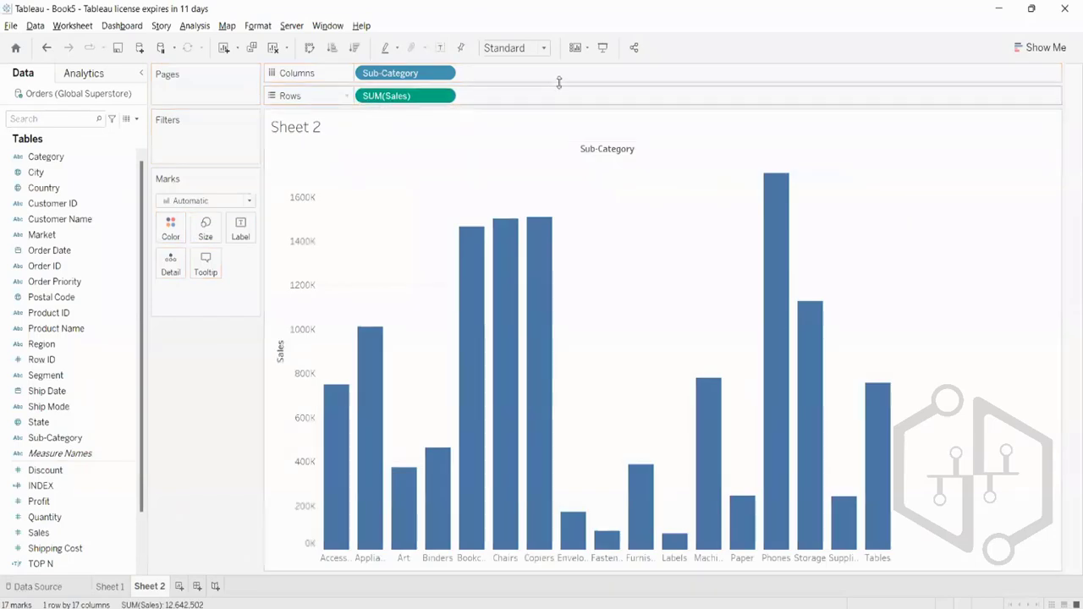
pyautogui.click(1033, 46)
pyautogui.click(963, 87)
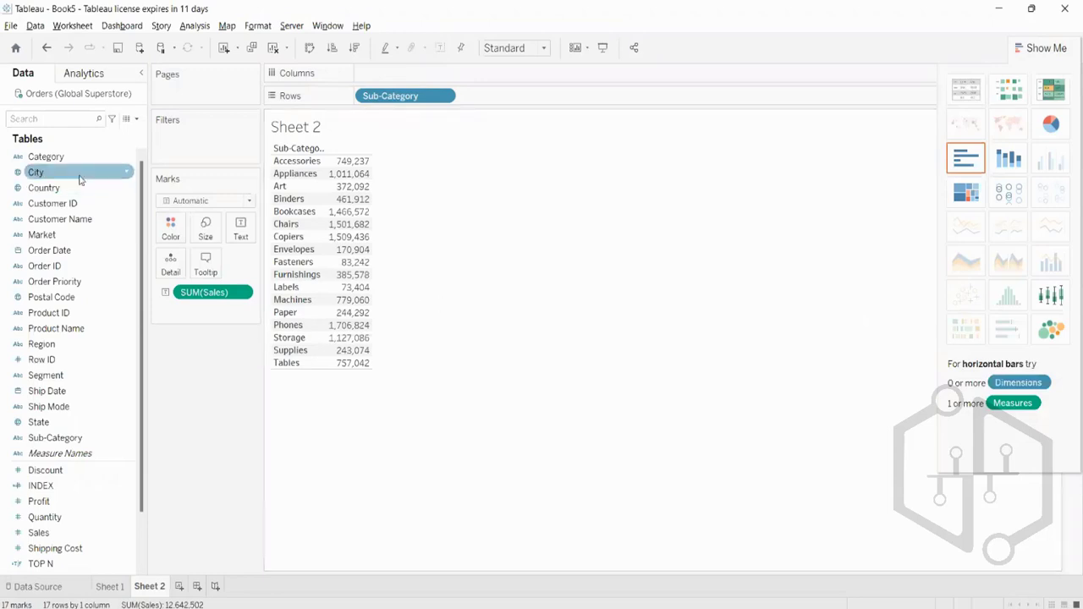
# Create a calculated field named LAST with the formula LAST()
pyautogui.click(136, 119)
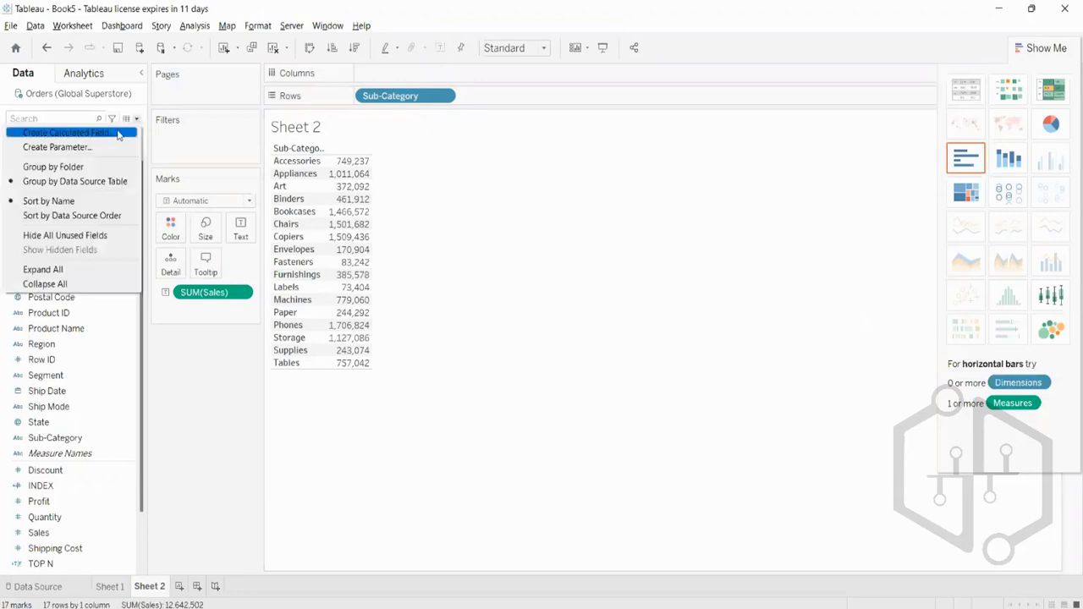
pyautogui.click(117, 135)
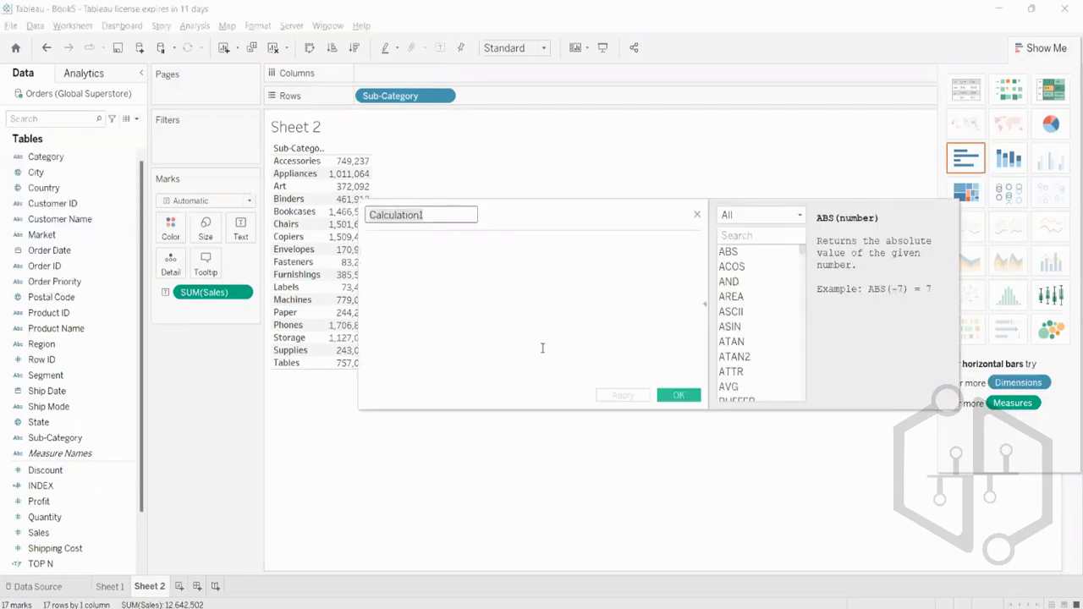
pyautogui.press('BackSpace')
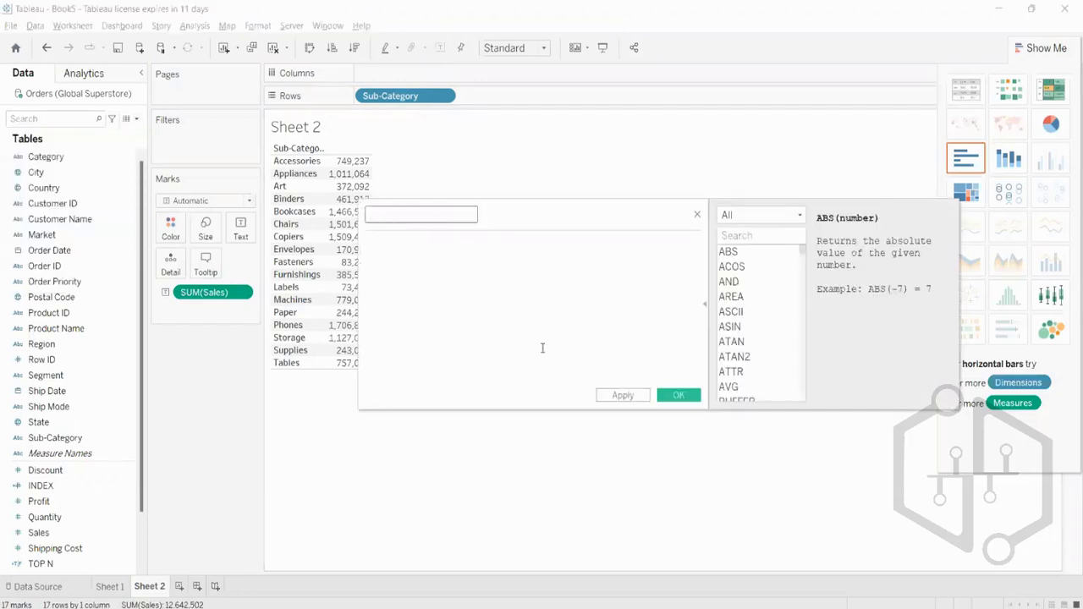
pyautogui.write('LAST')
pyautogui.press('Tab')
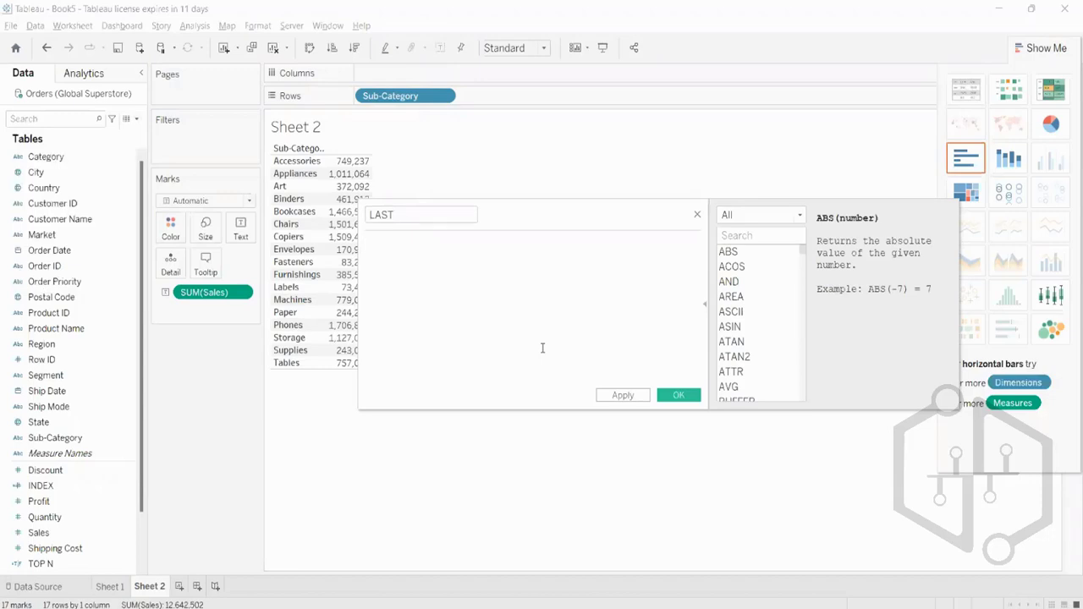
pyautogui.write('LAS')
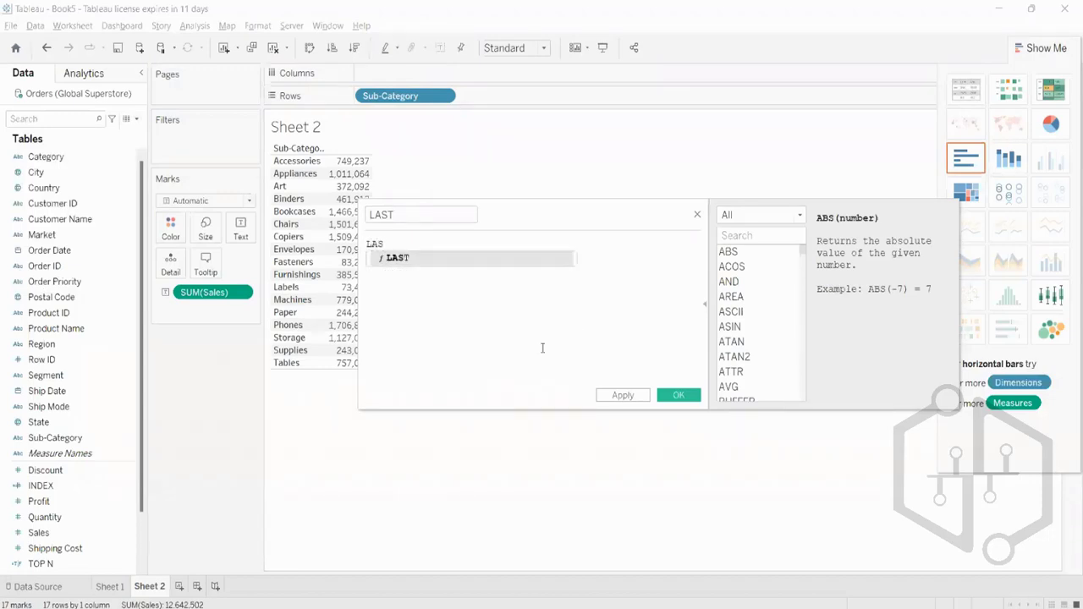
pyautogui.press('Return')
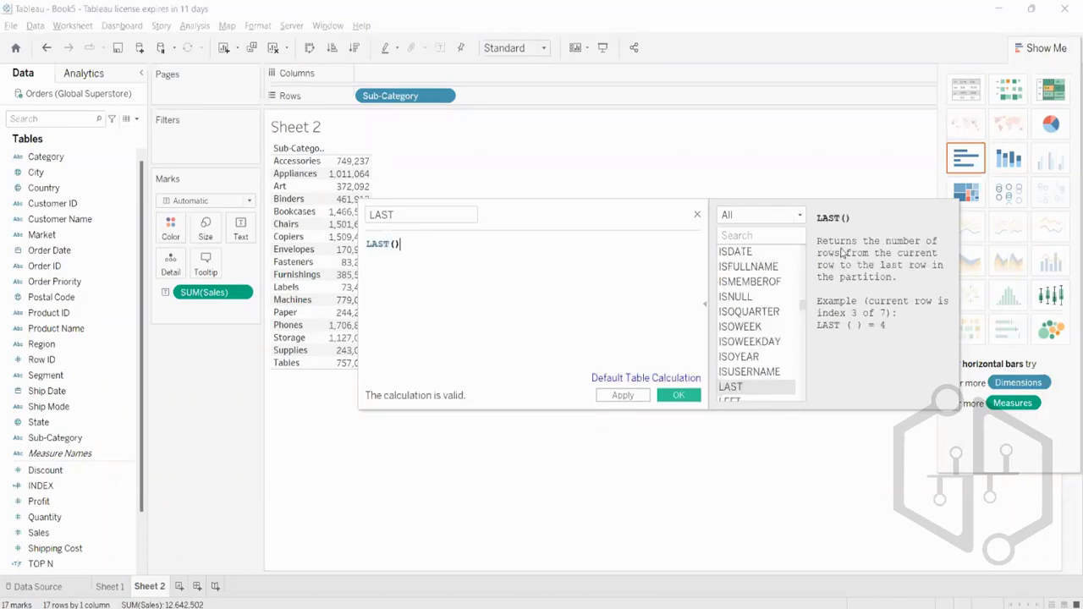
pyautogui.click(622, 395)
pyautogui.click(678, 396)
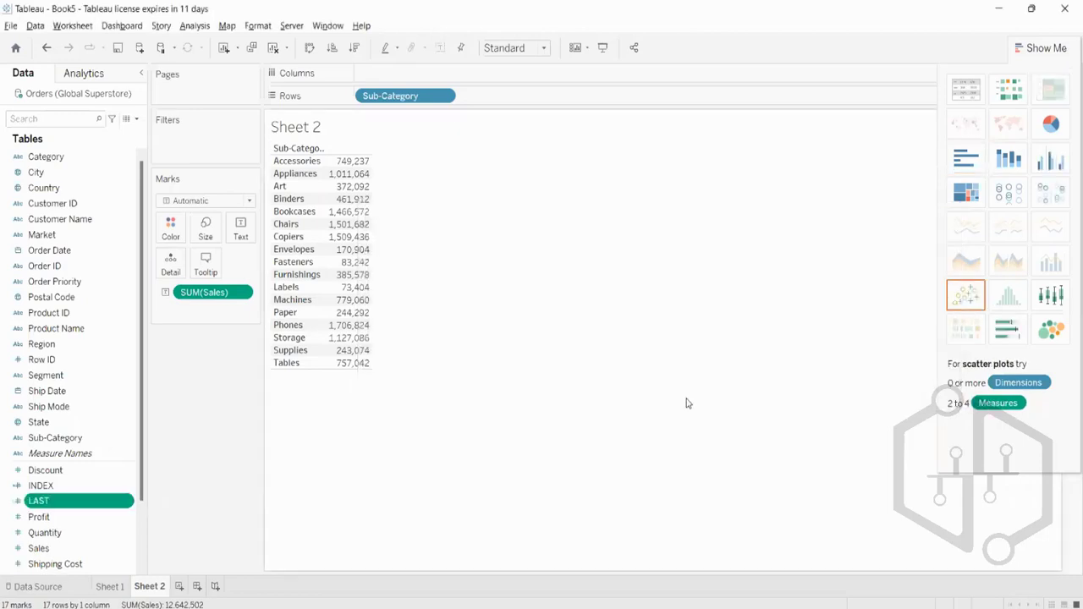
# Try placing the continuous LAST field on Rows after Sub-Category, and take it off again
pyautogui.moveTo(333, 608)
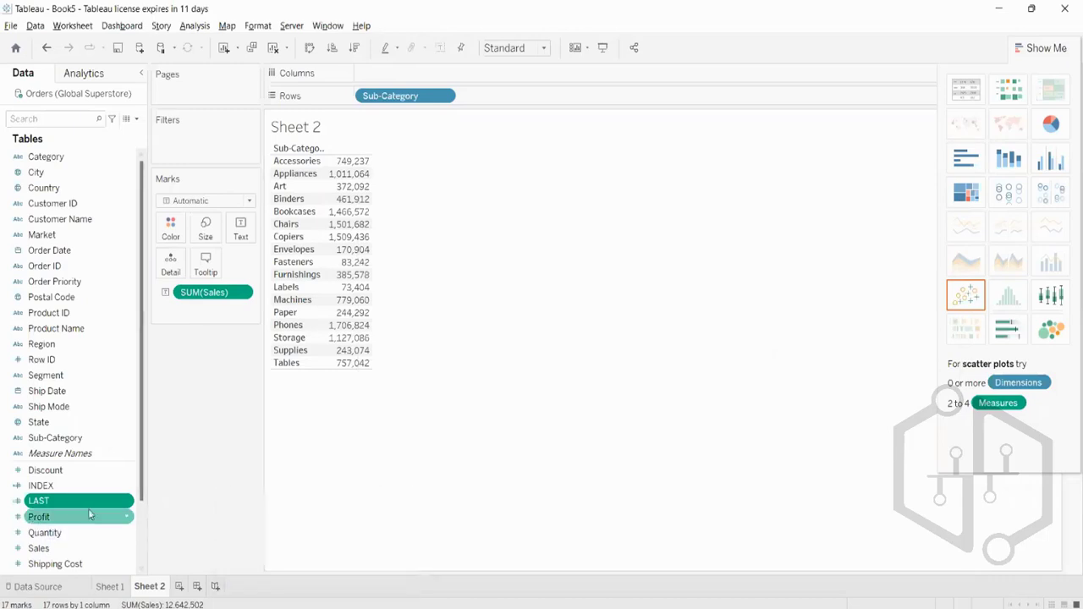
pyautogui.moveTo(88, 506); pyautogui.dragTo(611, 99)
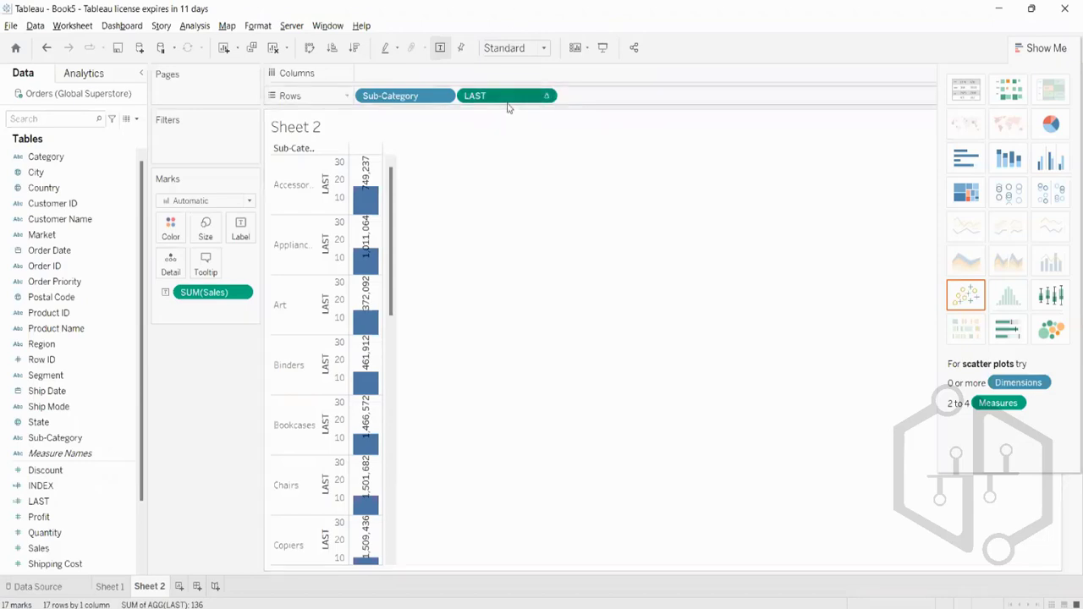
pyautogui.moveTo(508, 107); pyautogui.dragTo(169, 339)
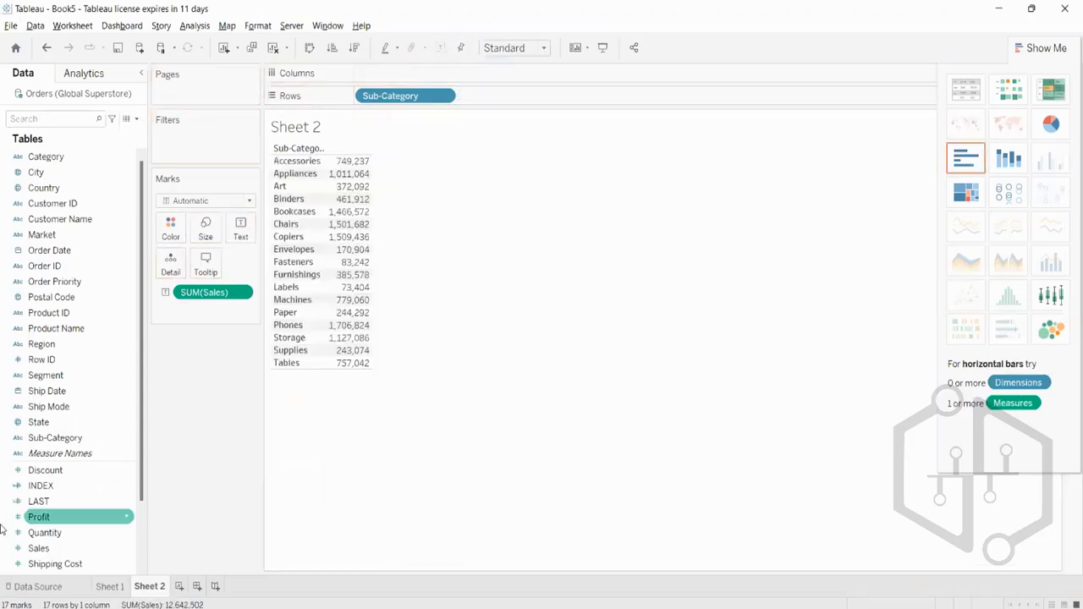
# Convert the LAST field to discrete and add it to Rows after Sub-Category on Sheet 2
pyautogui.rightClick(94, 505)
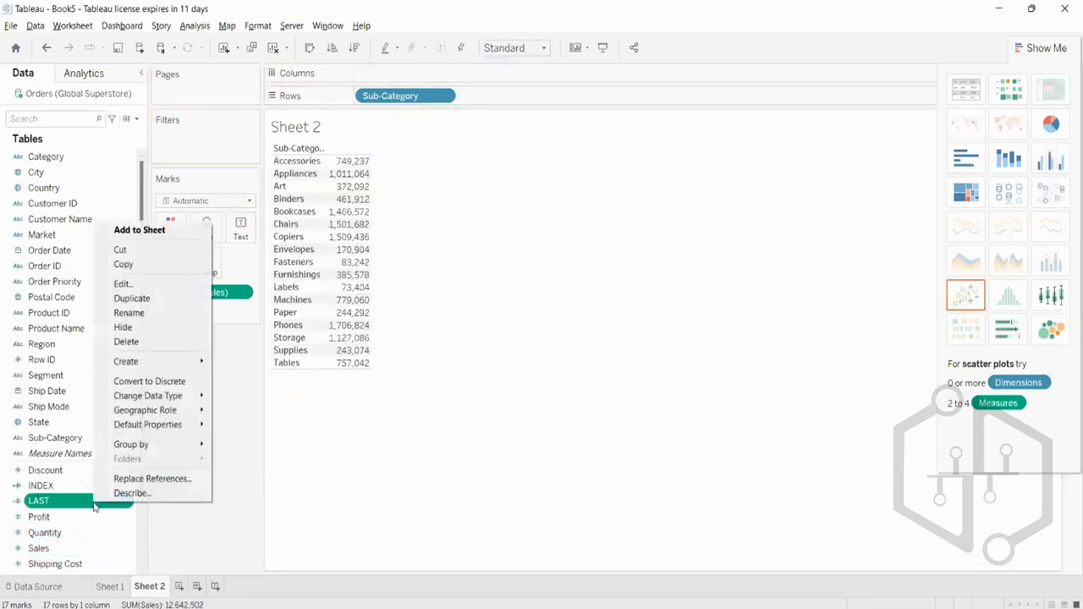
pyautogui.click(159, 386)
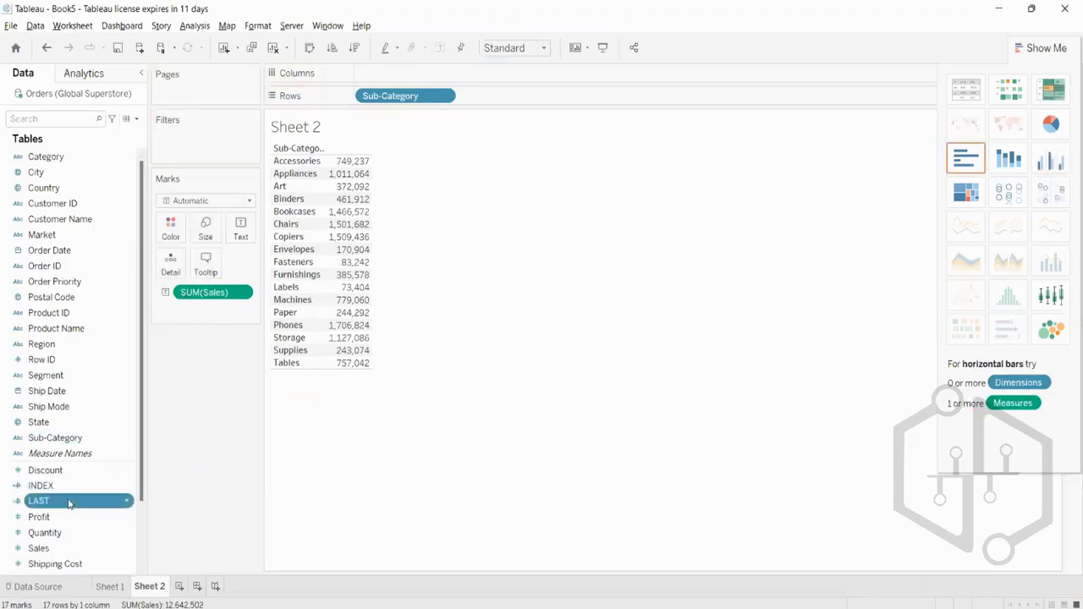
pyautogui.moveTo(68, 500); pyautogui.dragTo(326, 203)
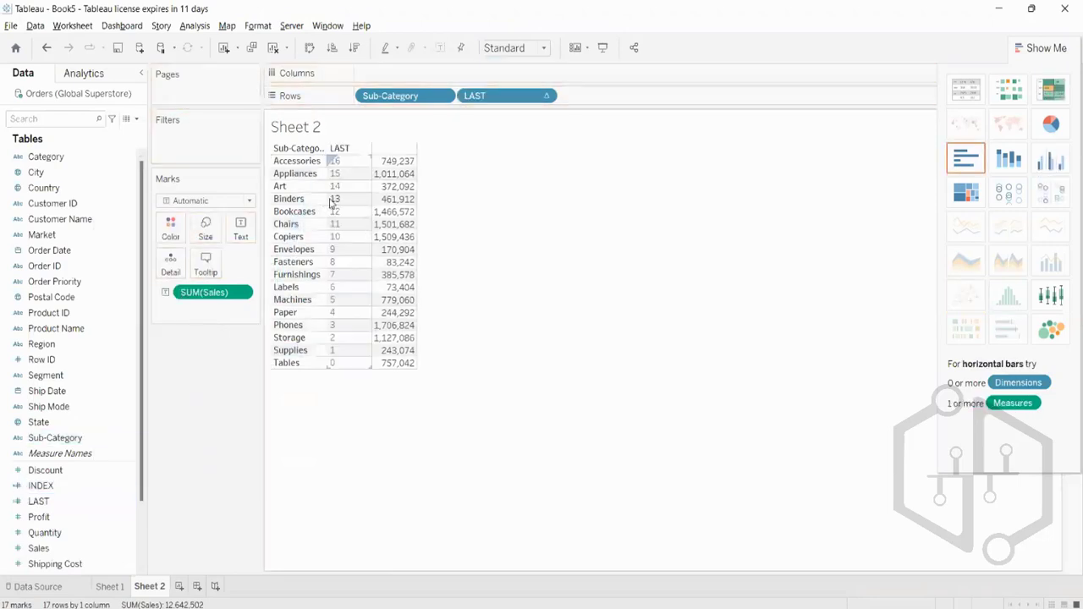
# Take LAST and Sub-Category off Rows on Sheet 2, and add LAST after Sub-Category in the Sheet 1 table
pyautogui.moveTo(518, 100); pyautogui.dragTo(518, 51)
pyautogui.moveTo(404, 96); pyautogui.dragTo(387, 51)
pyautogui.click(110, 587)
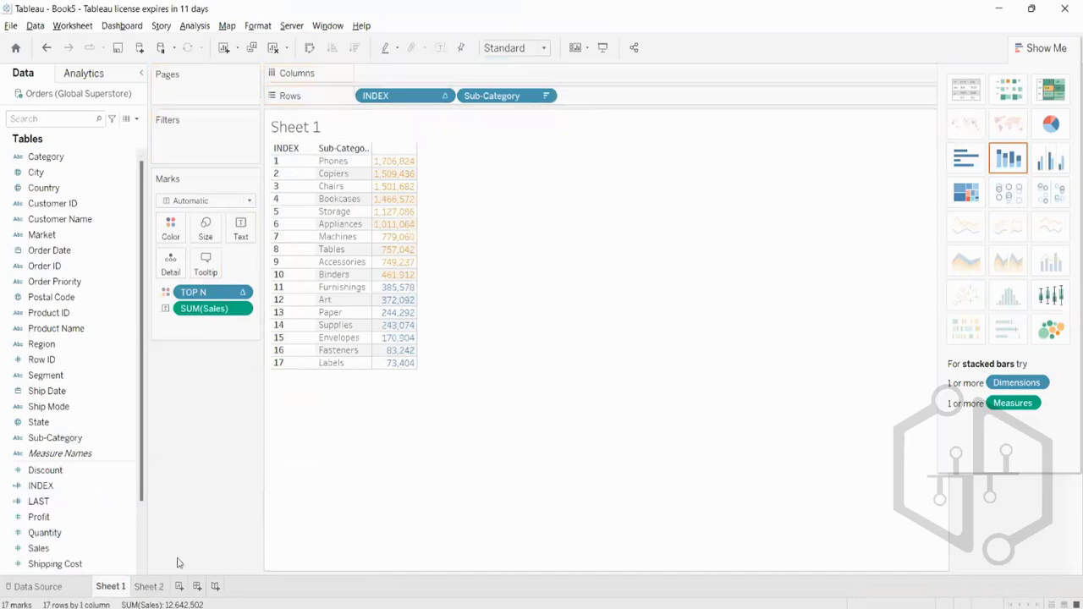
pyautogui.moveTo(72, 504); pyautogui.dragTo(368, 190)
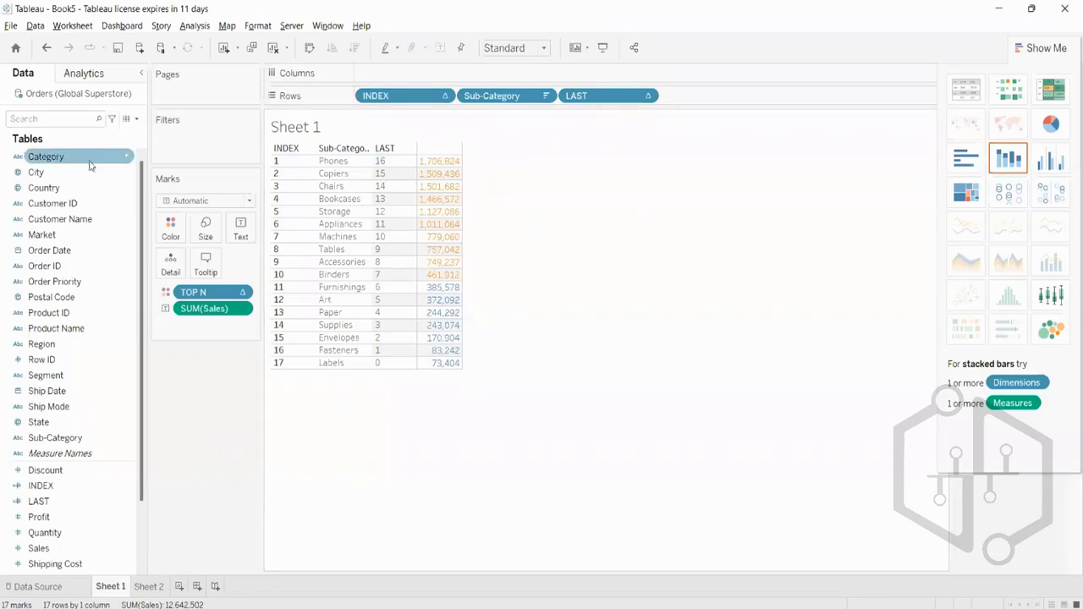
# Create a calculated field named BOTTOM N with its formula left empty
pyautogui.click(132, 121)
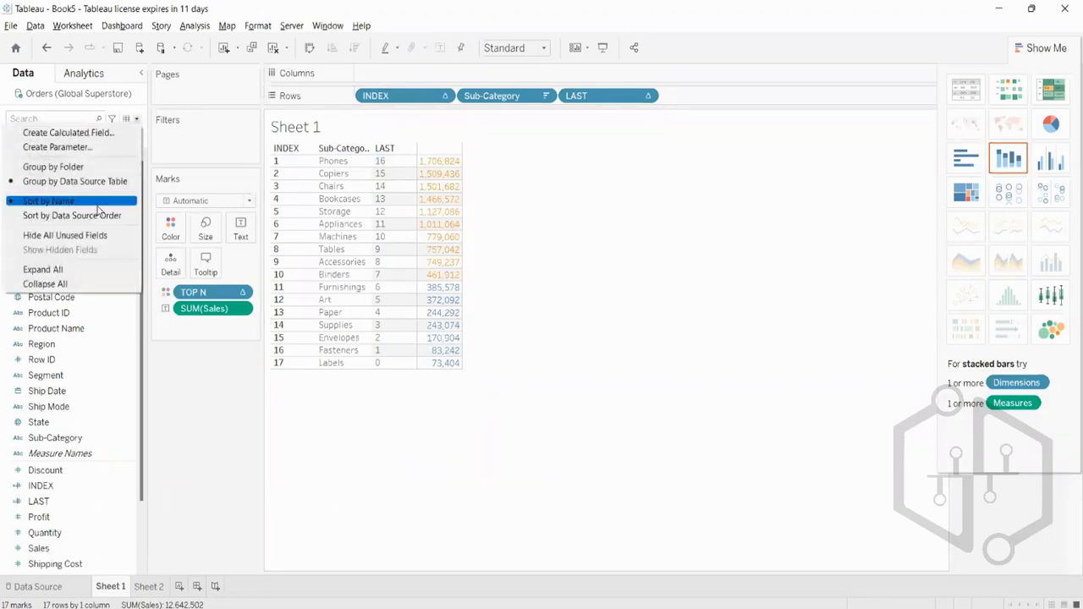
pyautogui.click(82, 135)
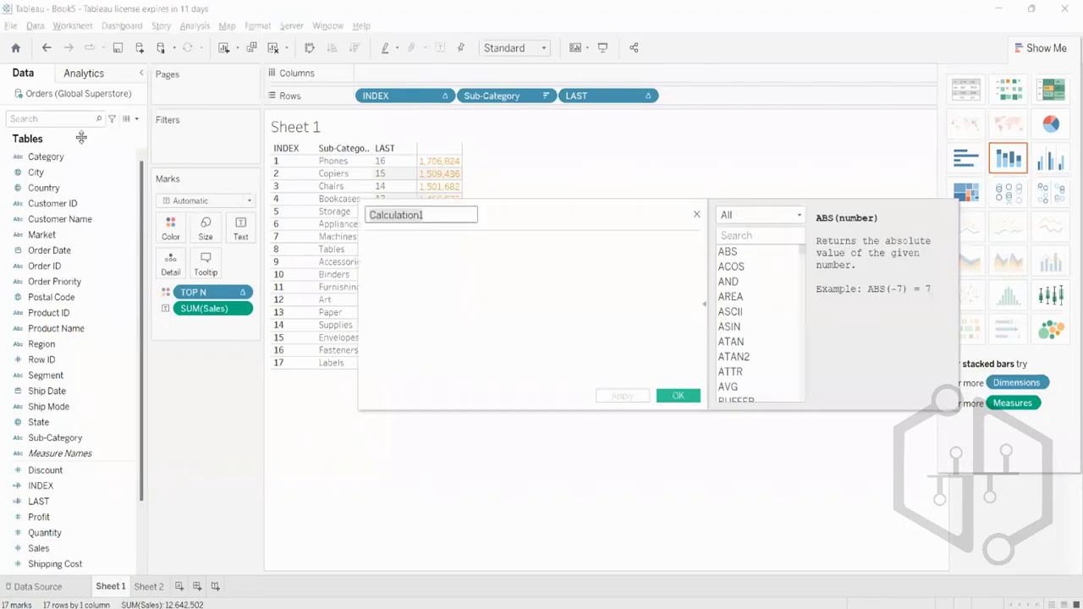
pyautogui.press('BackSpace')
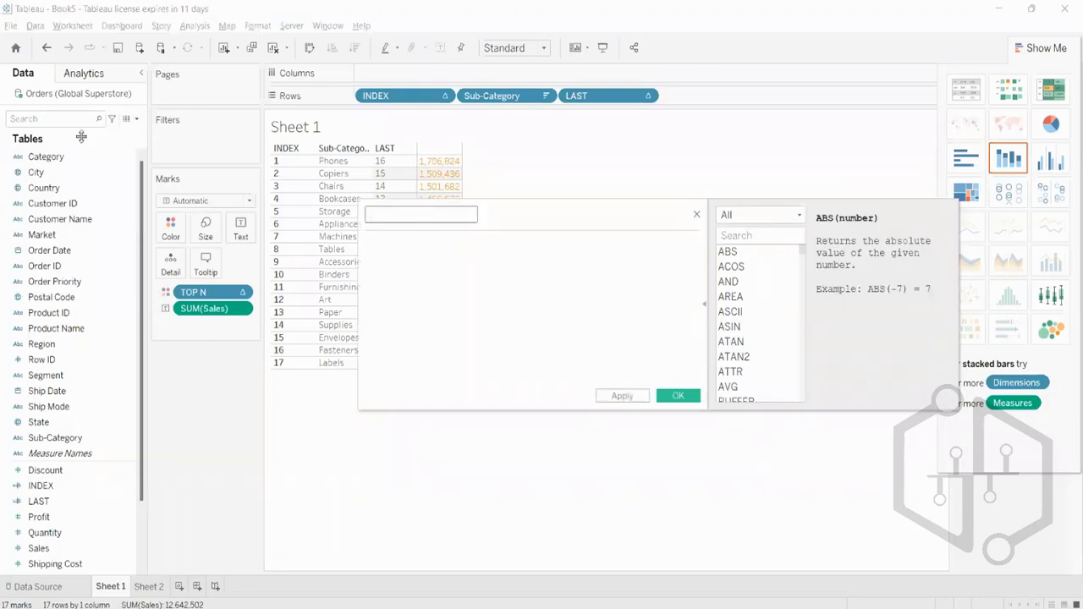
pyautogui.press('capslock')
pyautogui.write('booo')
pyautogui.press('BackSpace')
pyautogui.press('BackSpace')
pyautogui.press('BackSpace')
pyautogui.press('BackSpace')
pyautogui.press('capslock')
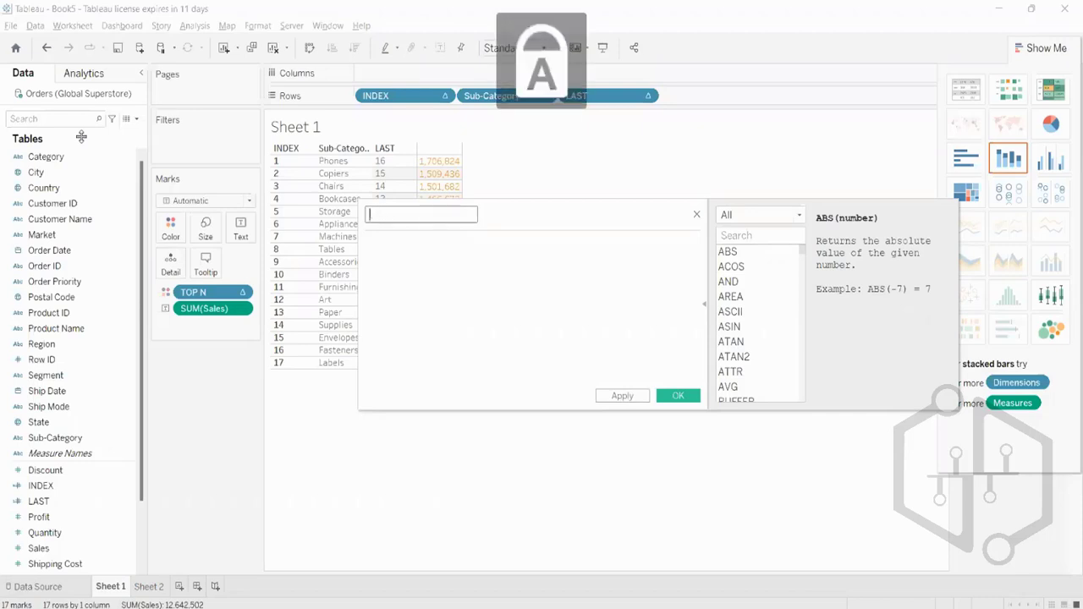
pyautogui.write('B')
pyautogui.press('capslock')
pyautogui.press('capslock')
pyautogui.write('OT')
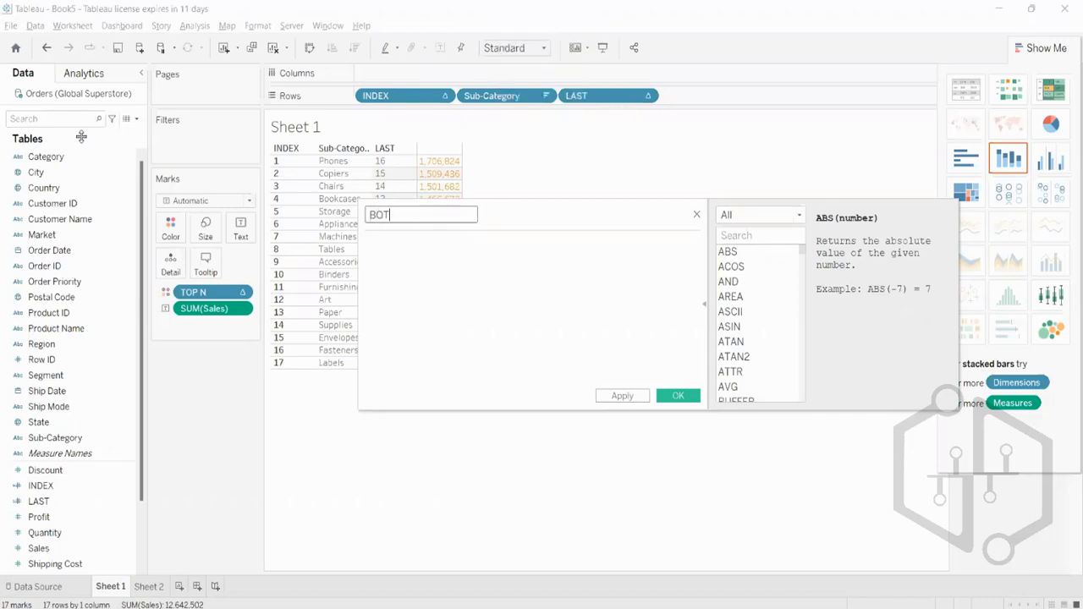
pyautogui.write('TOM N')
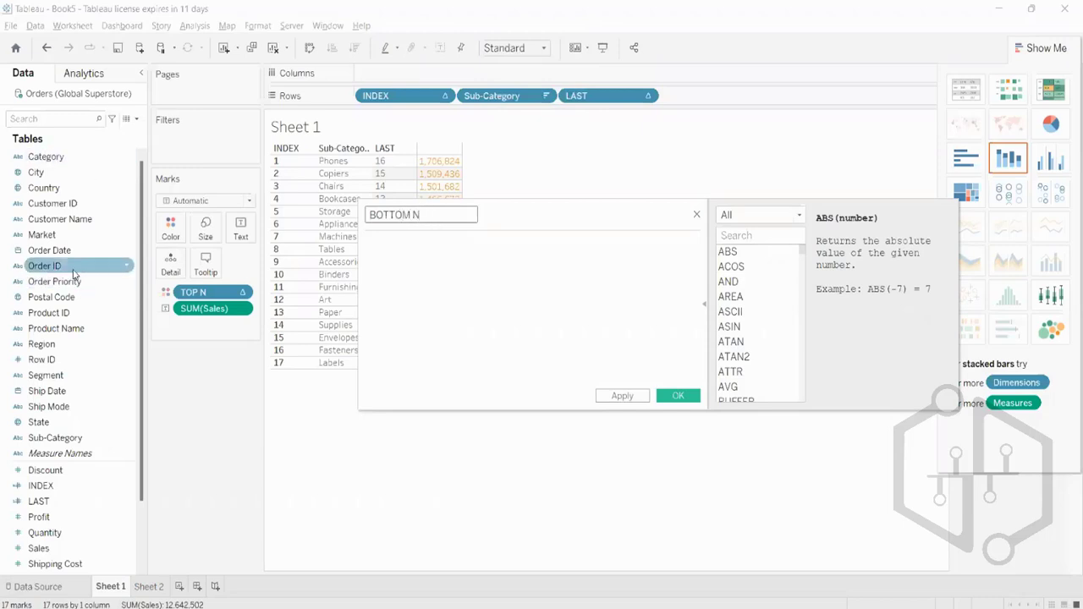
pyautogui.click(648, 398)
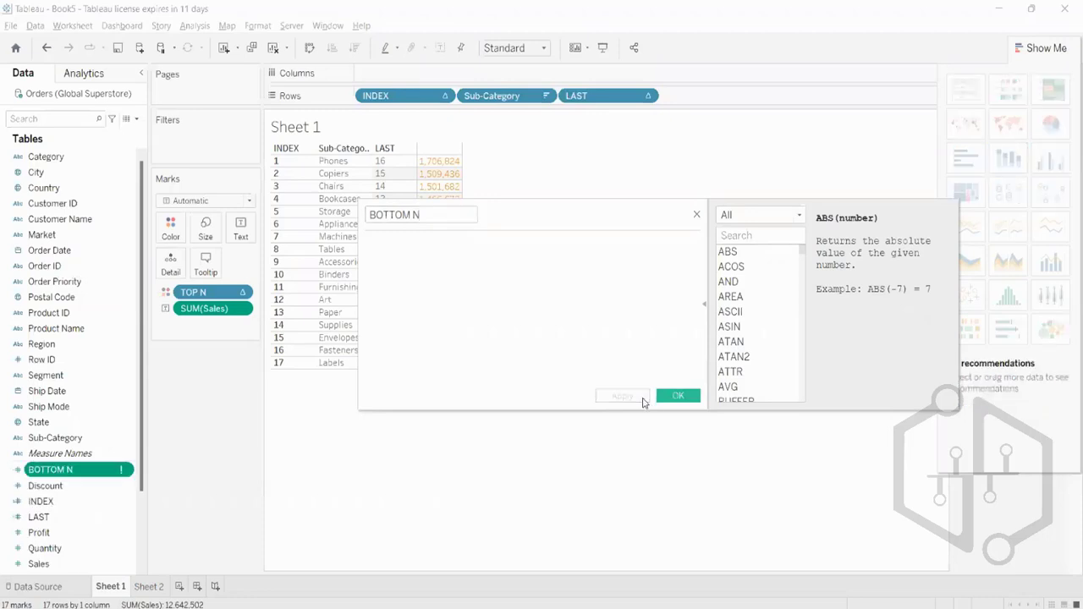
pyautogui.click(678, 397)
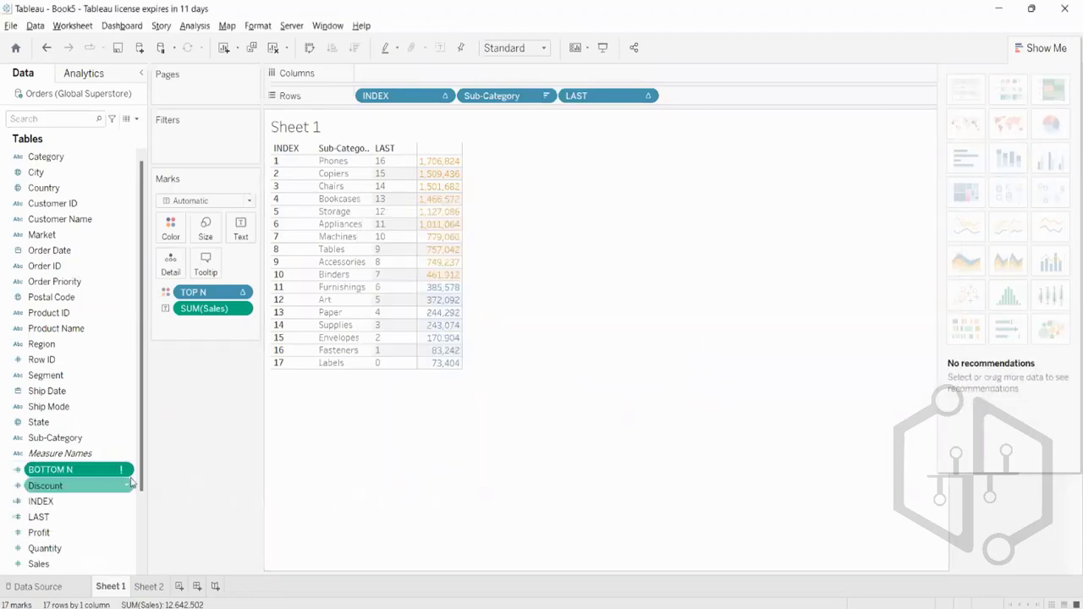
# Edit the BOTTOM N calculated field to use the formula [LAST] <= 4
pyautogui.rightClick(88, 474)
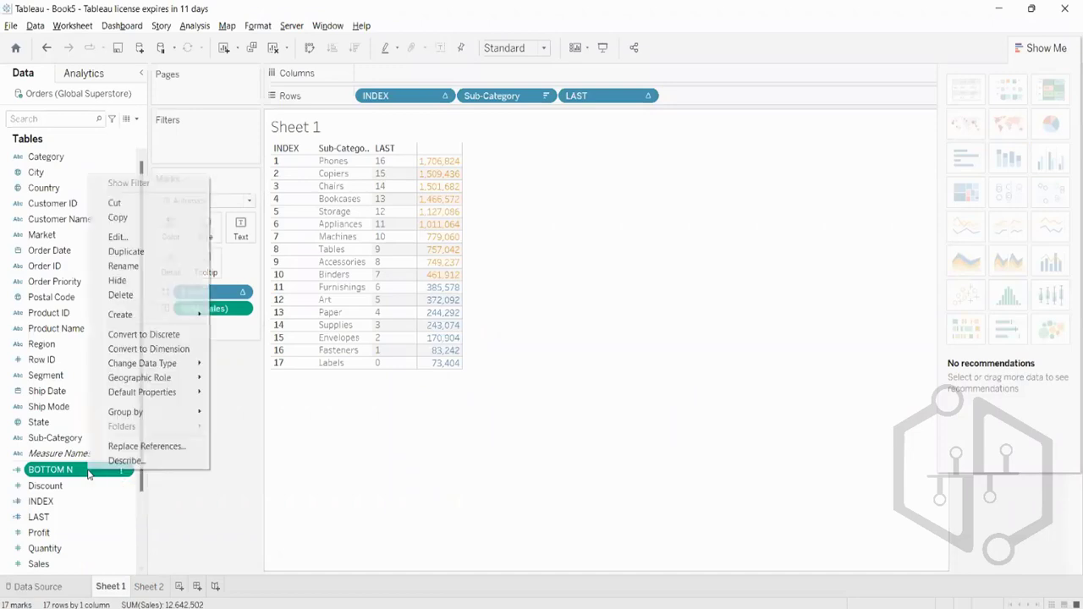
pyautogui.click(137, 239)
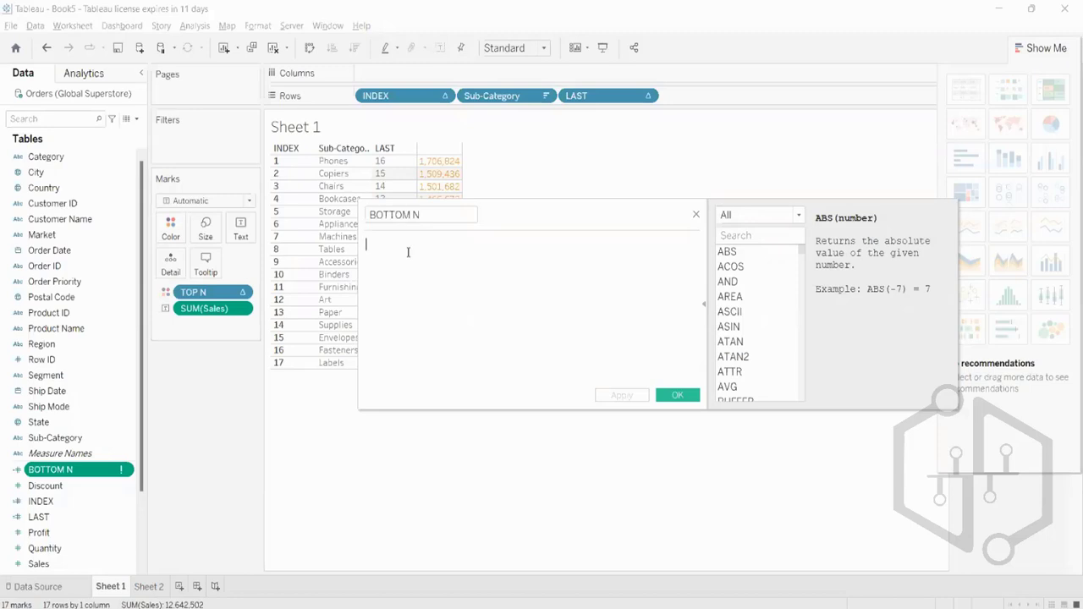
pyautogui.write('LA')
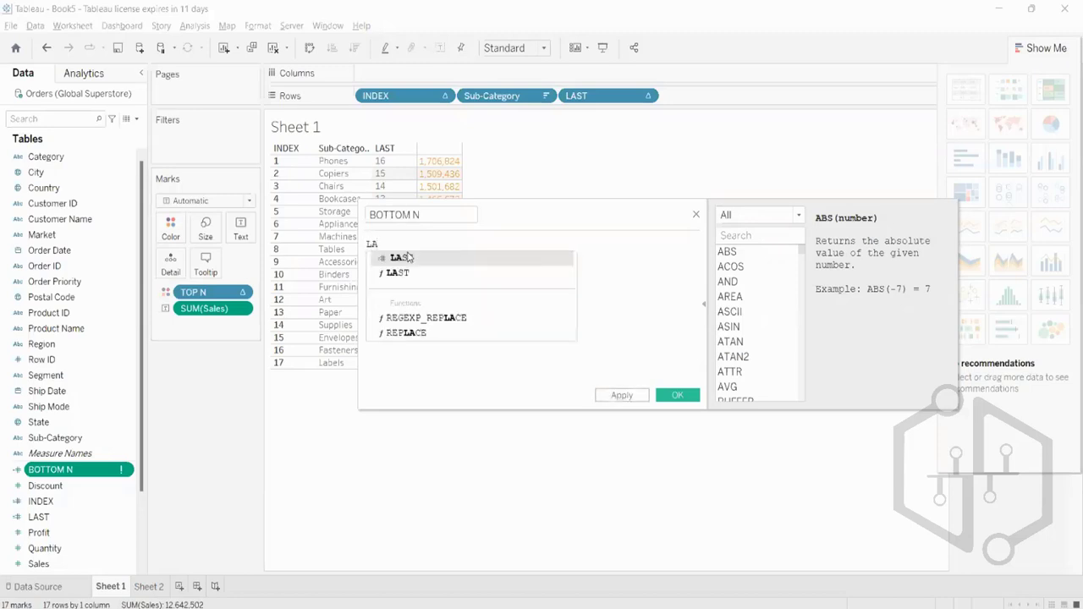
pyautogui.click(407, 257)
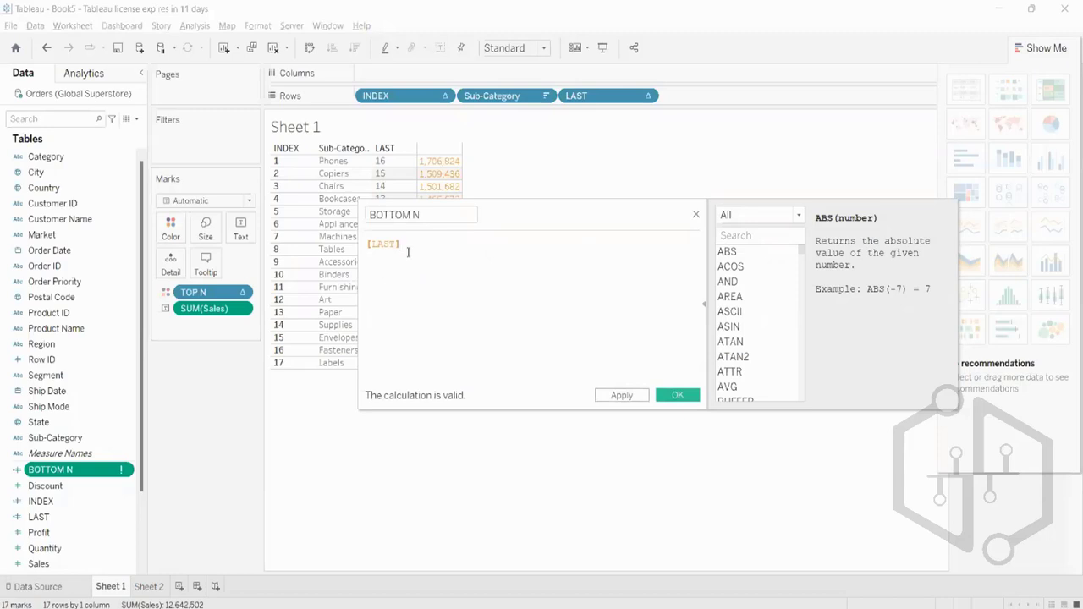
pyautogui.write('<= ')
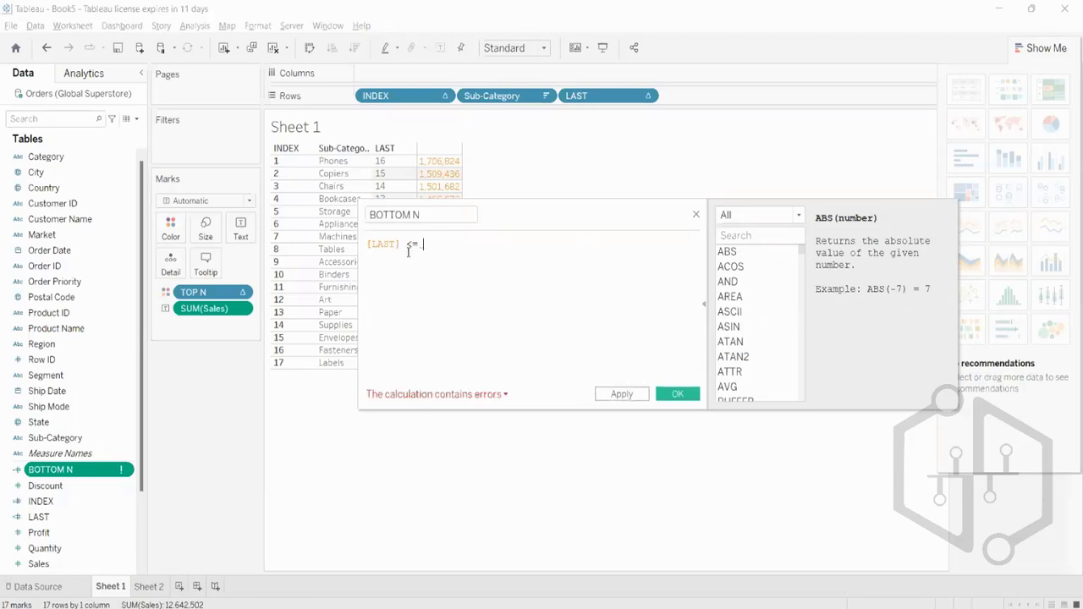
pyautogui.write('4')
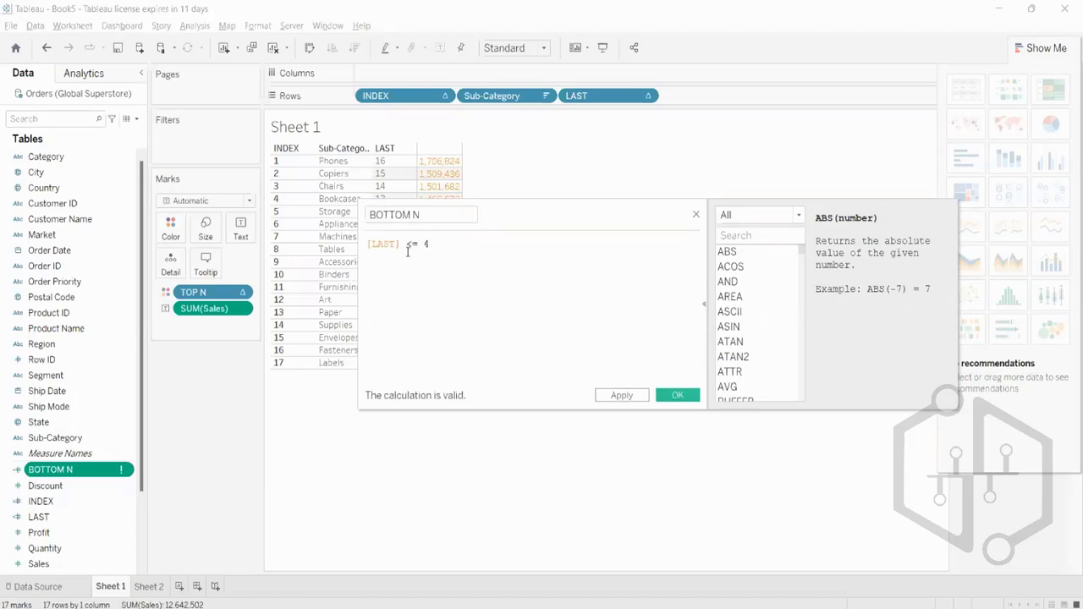
pyautogui.moveTo(487, 205); pyautogui.dragTo(581, 206)
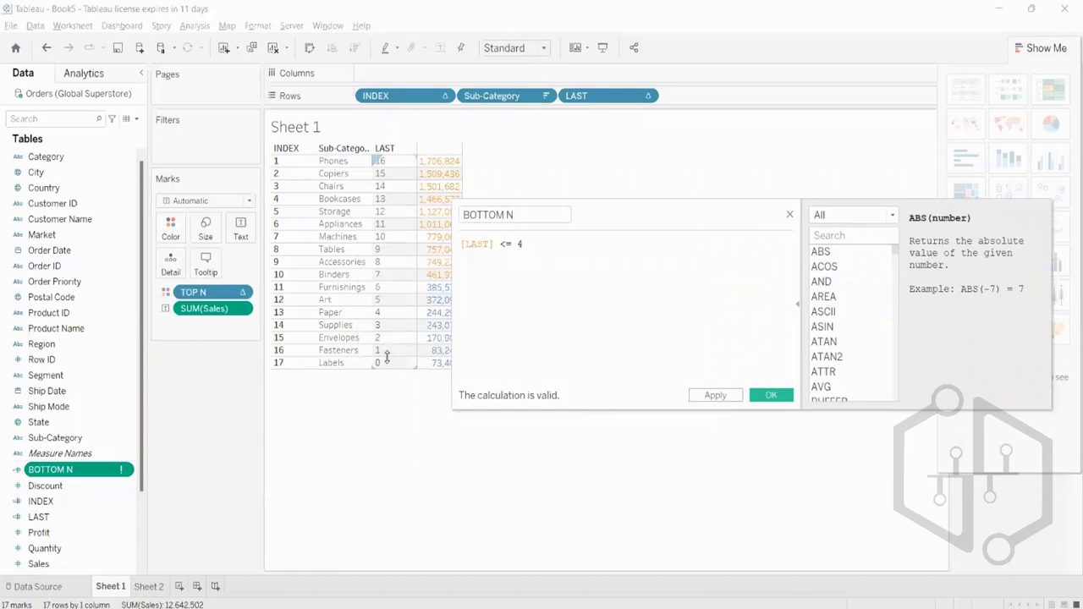
pyautogui.click(716, 396)
pyautogui.click(768, 397)
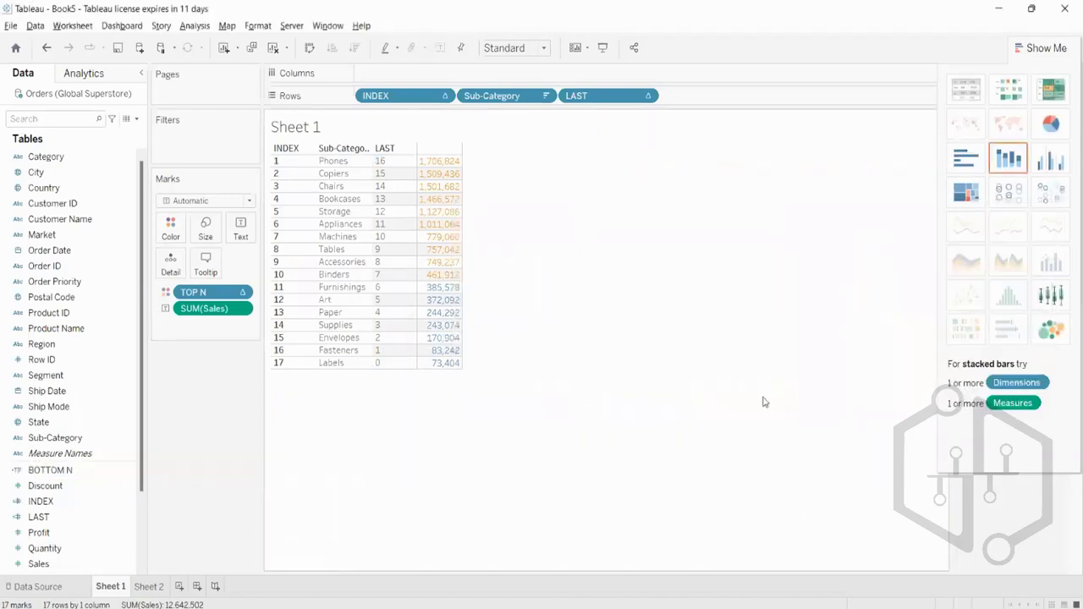
# Color the sales values by BOTTOM N in place of TOP N, and hide the Show Me chart suggestions
pyautogui.click(61, 533)
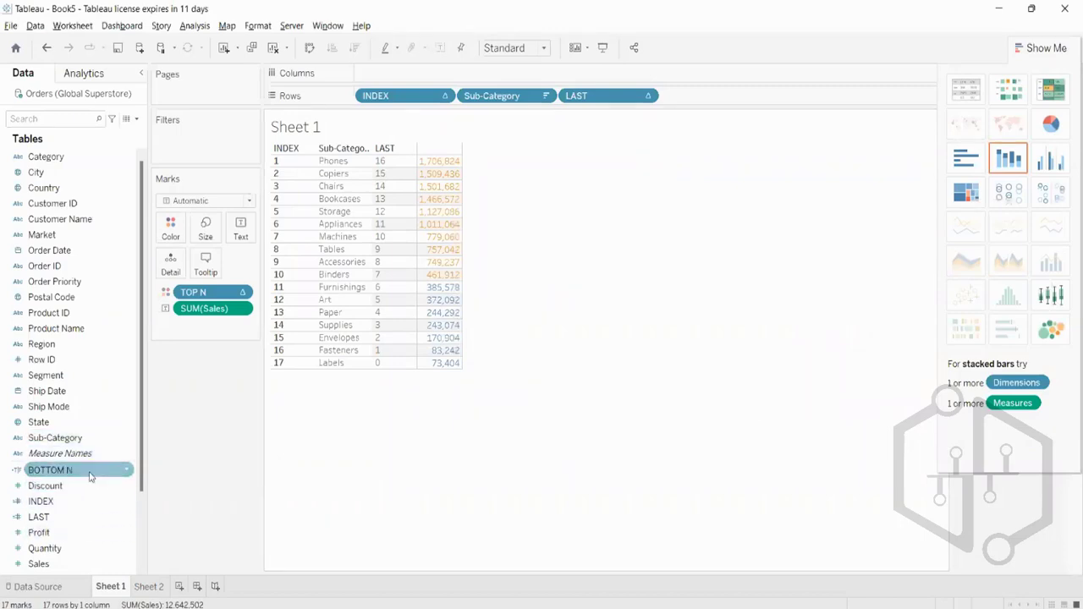
pyautogui.moveTo(90, 477); pyautogui.dragTo(181, 241)
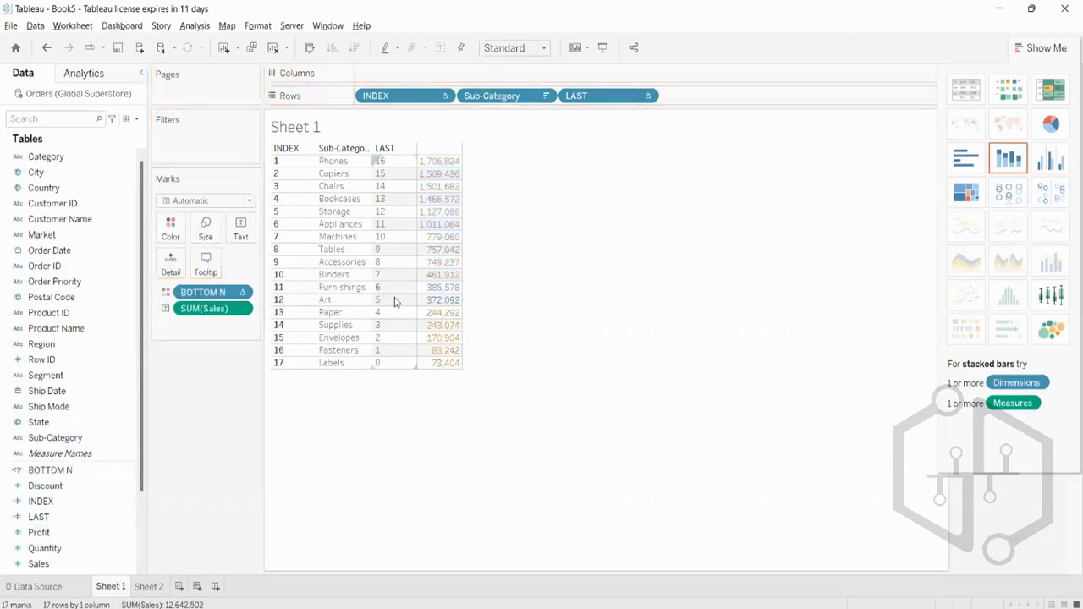
pyautogui.click(1067, 50)
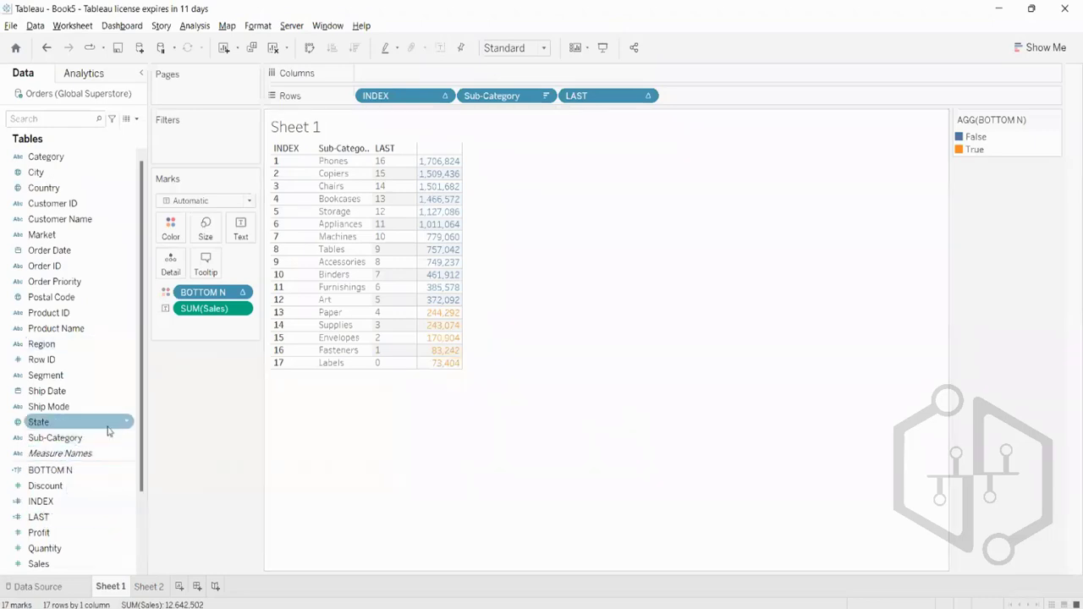
# Try coloring the sales values by TOP N for comparison, and put BOTTOM N back as the color field
pyautogui.scroll(-2, 76, 427)
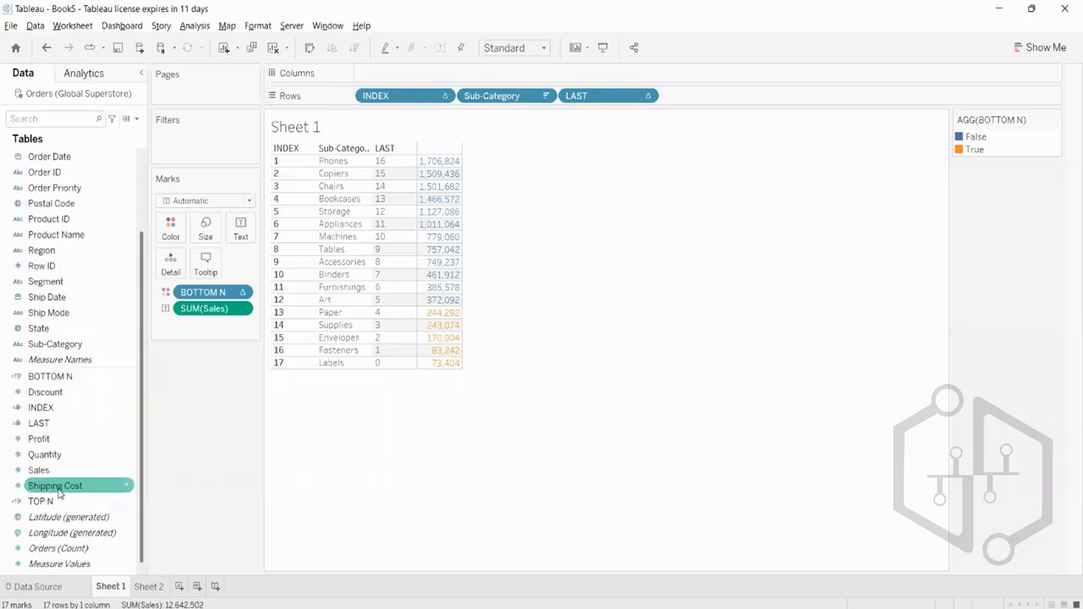
pyautogui.moveTo(76, 501); pyautogui.dragTo(160, 230)
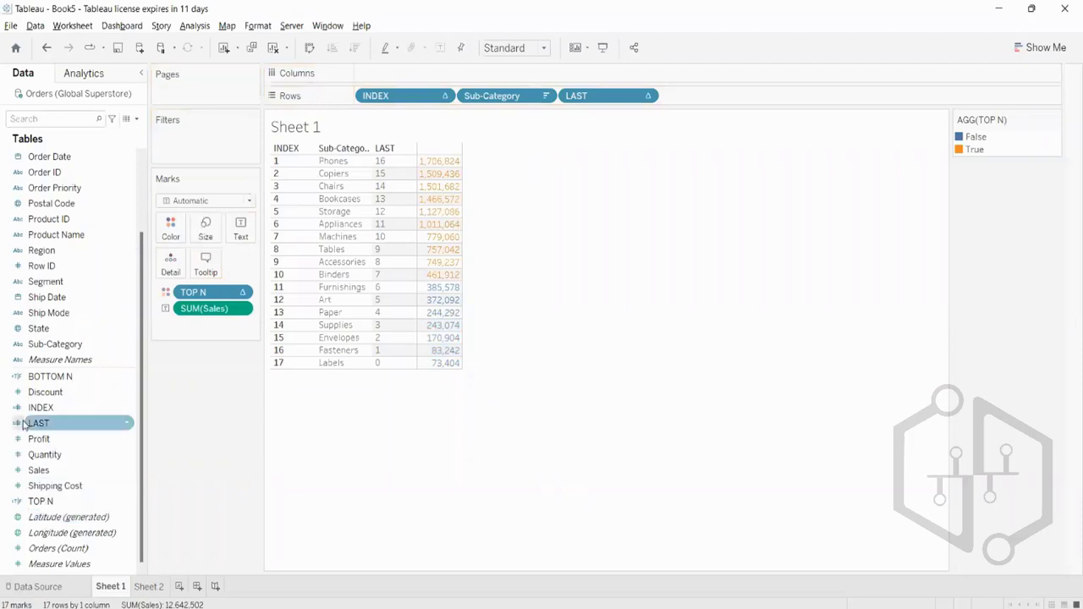
pyautogui.moveTo(51, 377); pyautogui.dragTo(168, 237)
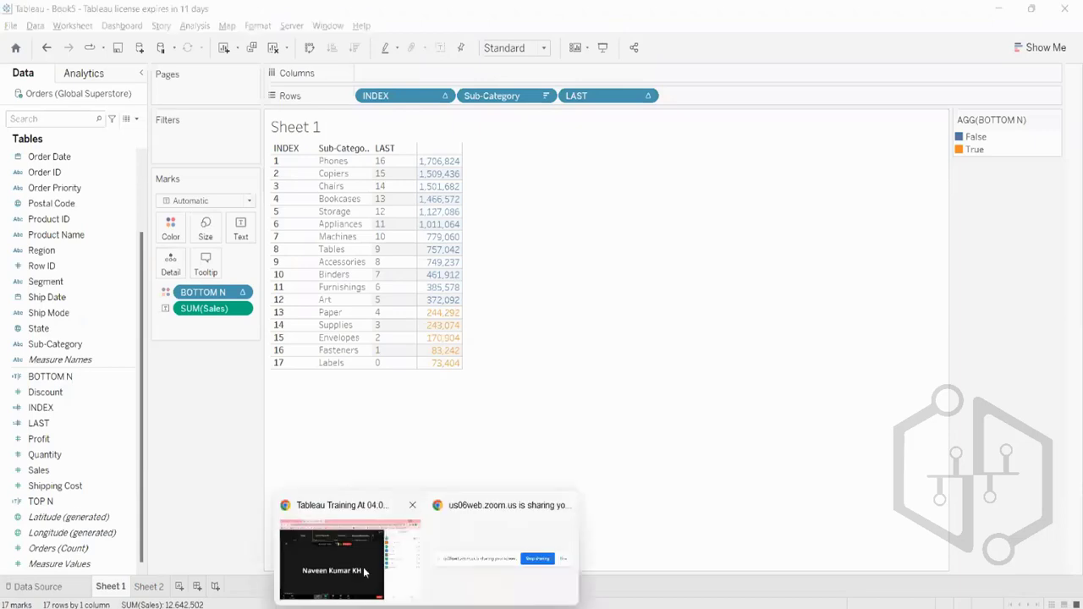
# Switch to the Zoom meeting in Chrome, acknowledge its recording notice, and return to Tableau
pyautogui.click(363, 567)
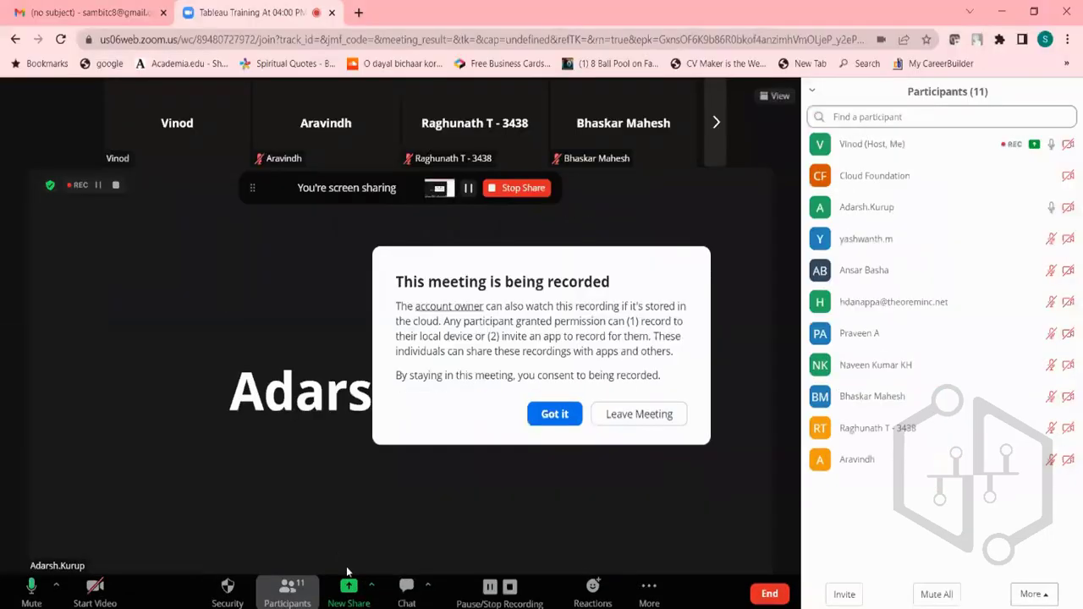
pyautogui.click(555, 413)
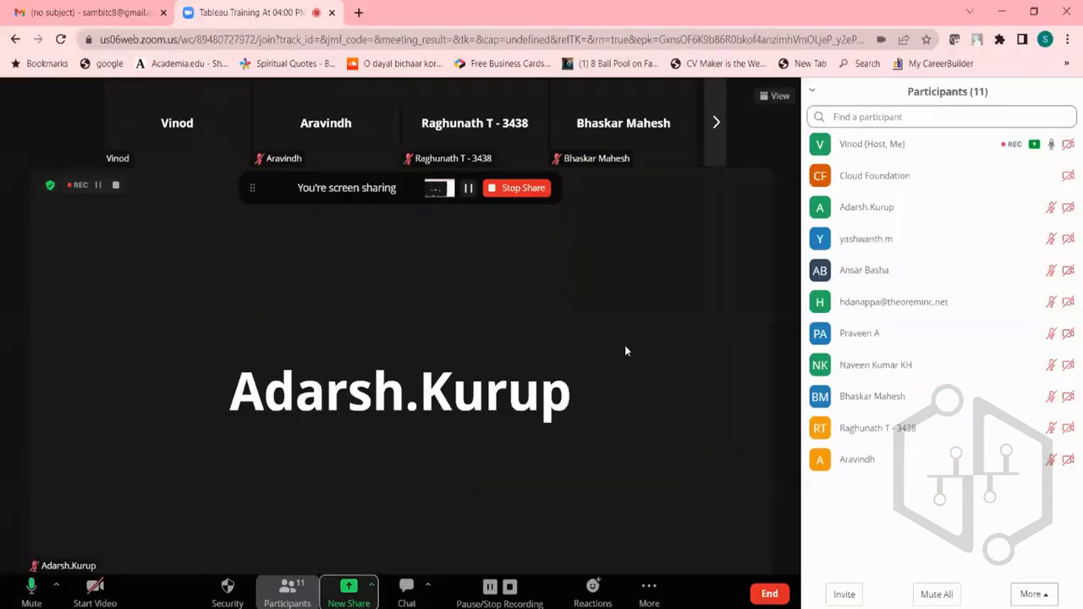
pyautogui.click(1004, 11)
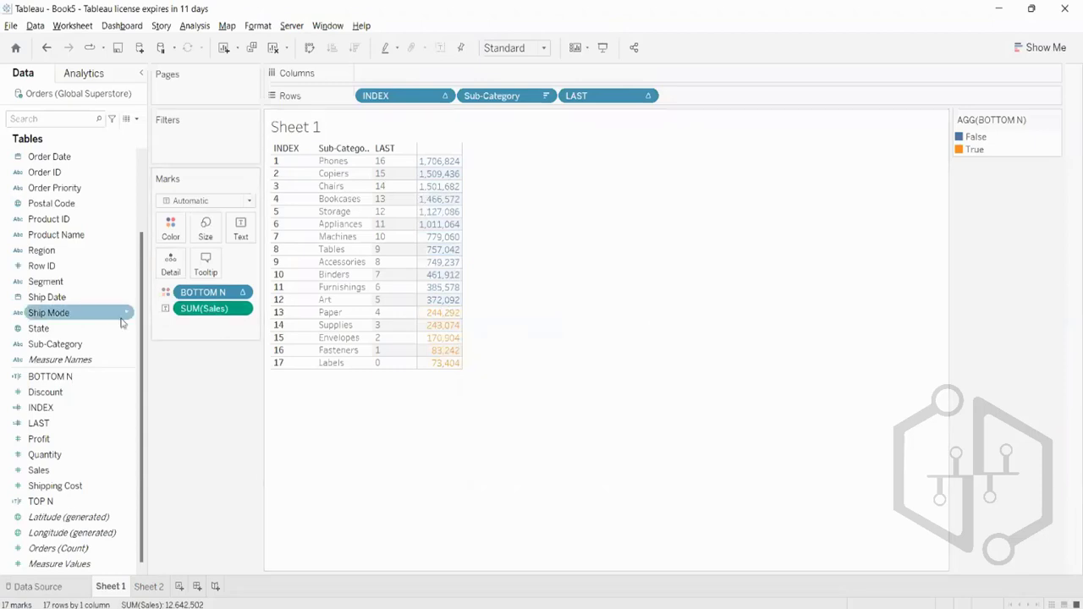
# Start a new calculated field and name it TOP 5 & BOTTOM 5
pyautogui.click(136, 119)
pyautogui.click(59, 132)
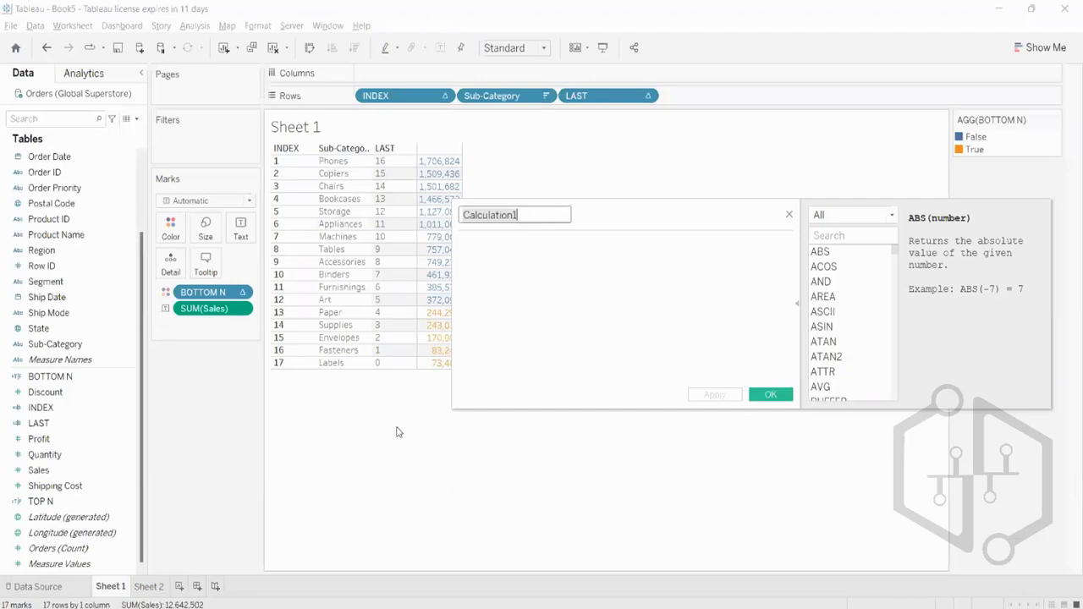
pyautogui.press('BackSpace')
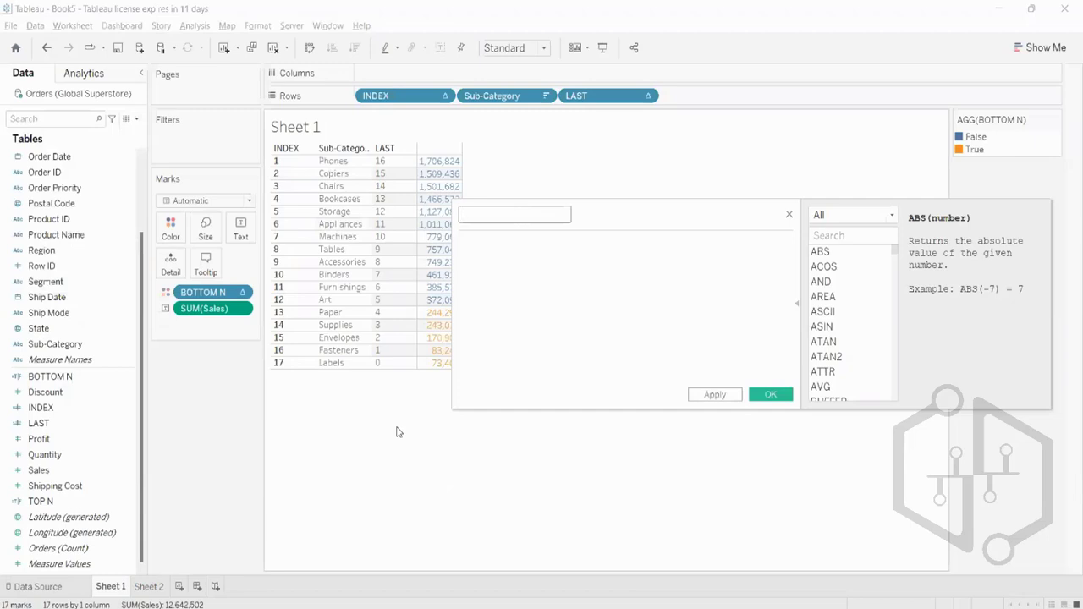
pyautogui.press('capslock')
pyautogui.press('capslock')
pyautogui.write('TOP 5')
pyautogui.write('& BOTTOM 5')
pyautogui.press('Tab')
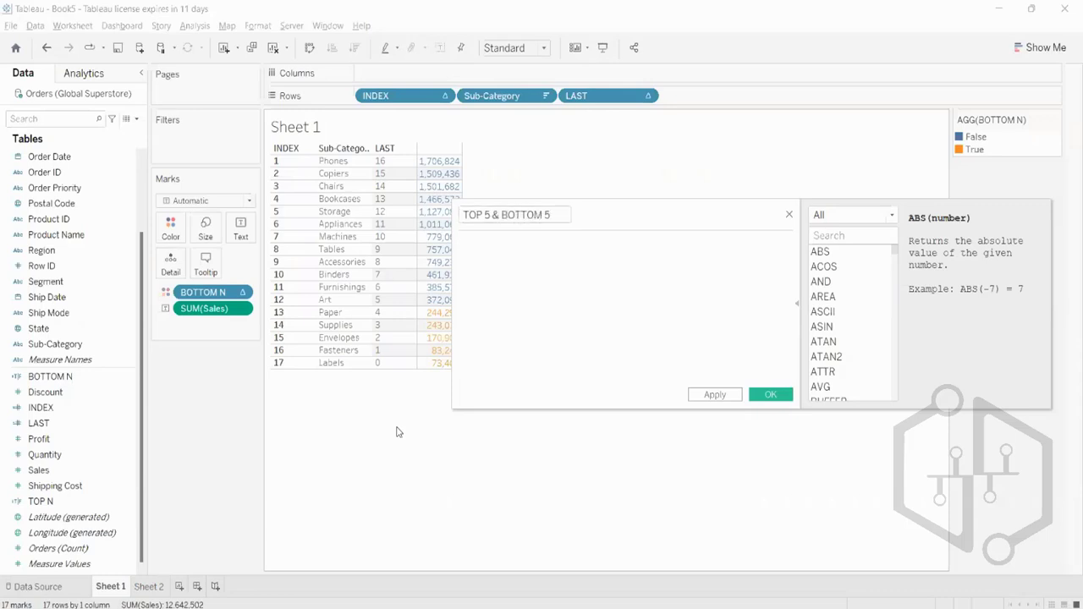
# Write the first condition of the TOP 5 & BOTTOM 5 formula as [INDEX] <=5
pyautogui.write('IN')
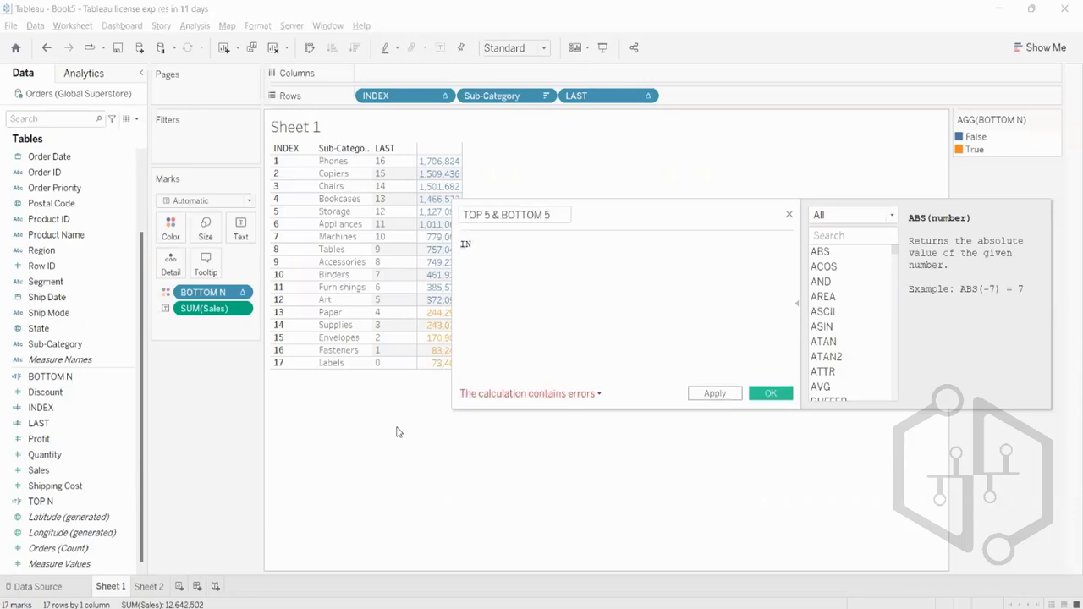
pyautogui.press('BackSpace')
pyautogui.press('BackSpace')
pyautogui.write('IN')
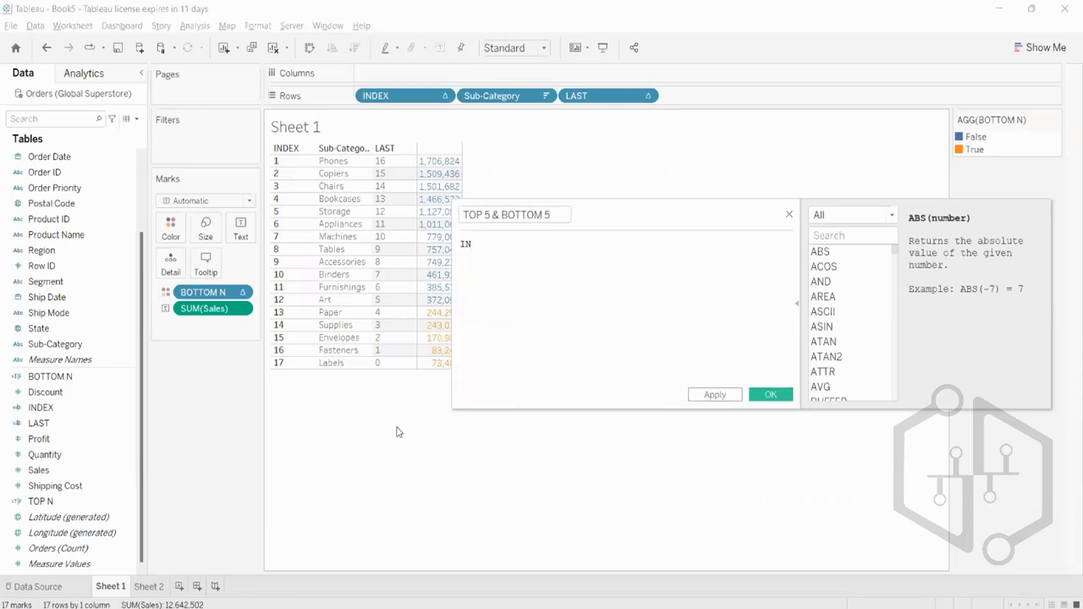
pyautogui.write('D')
pyautogui.press('Return')
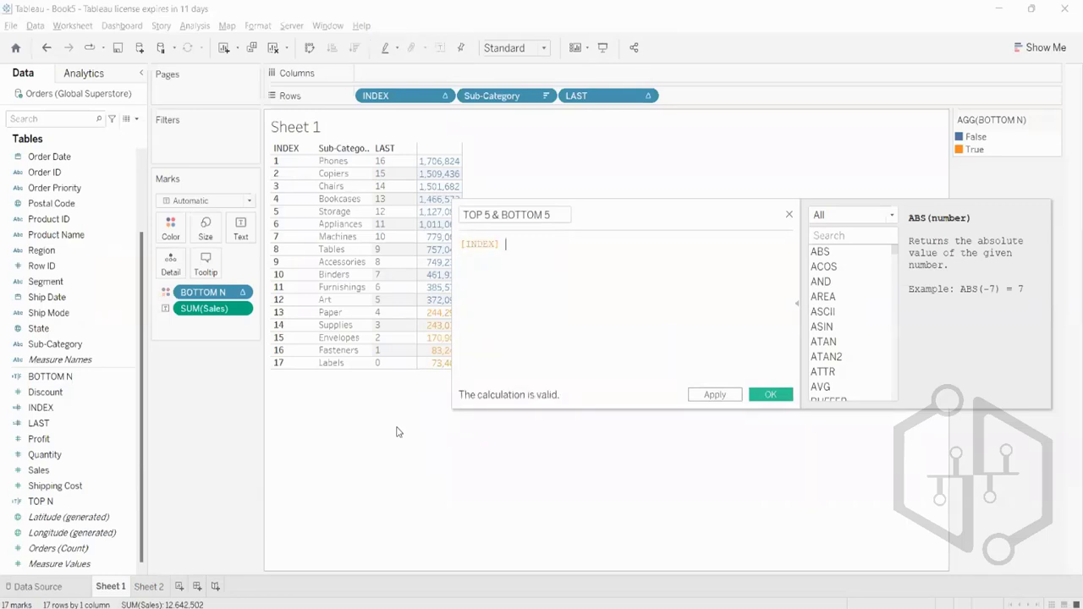
pyautogui.write('<')
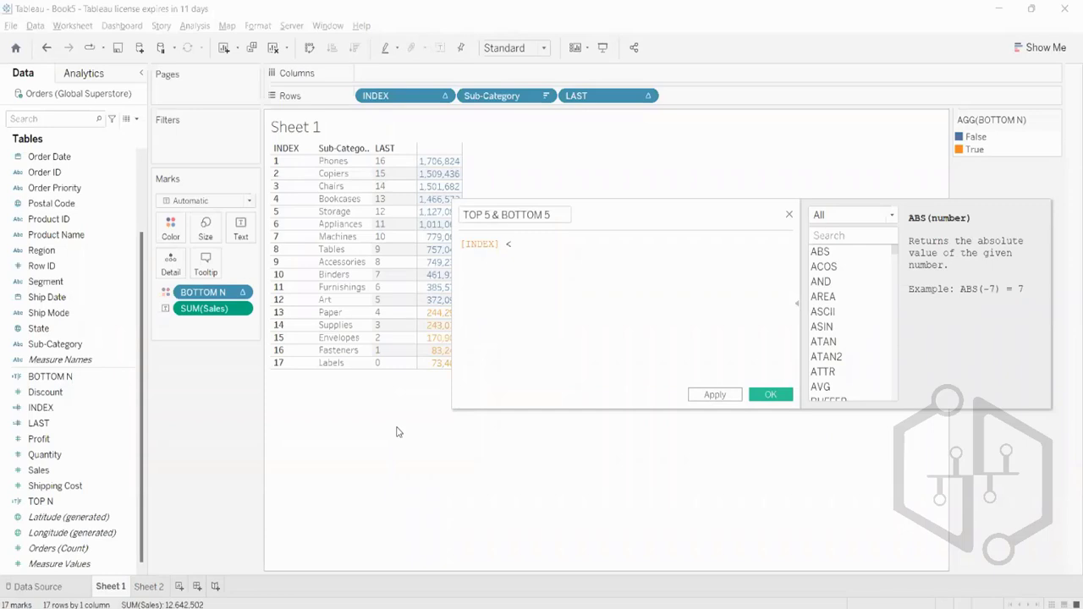
pyautogui.write('=5')
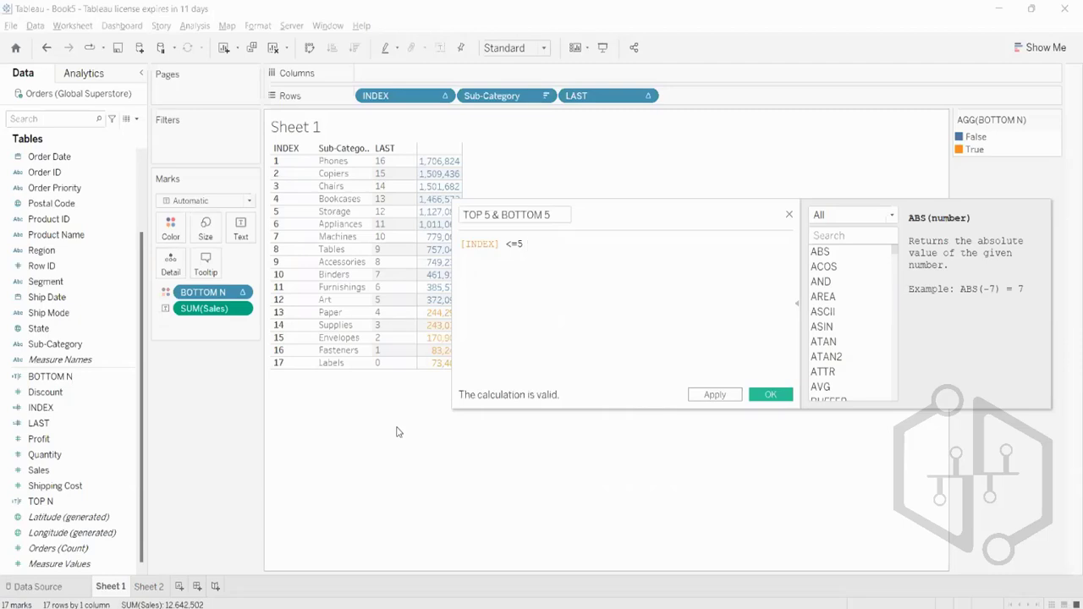
# Extend the formula with OR [LAST]<=4, then apply and save the calculated field
pyautogui.write('O')
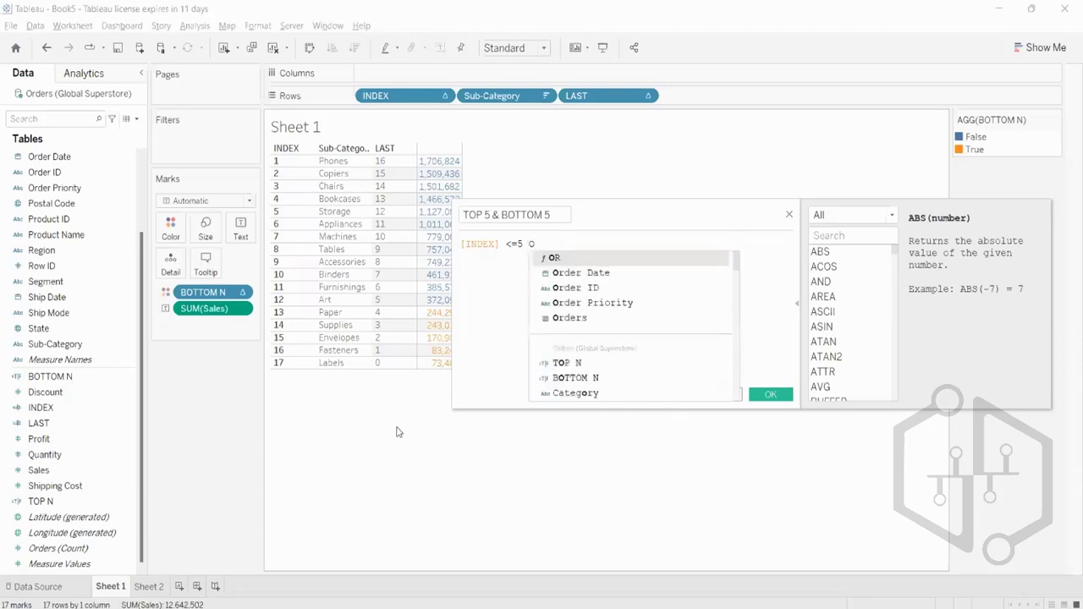
pyautogui.write('R ')
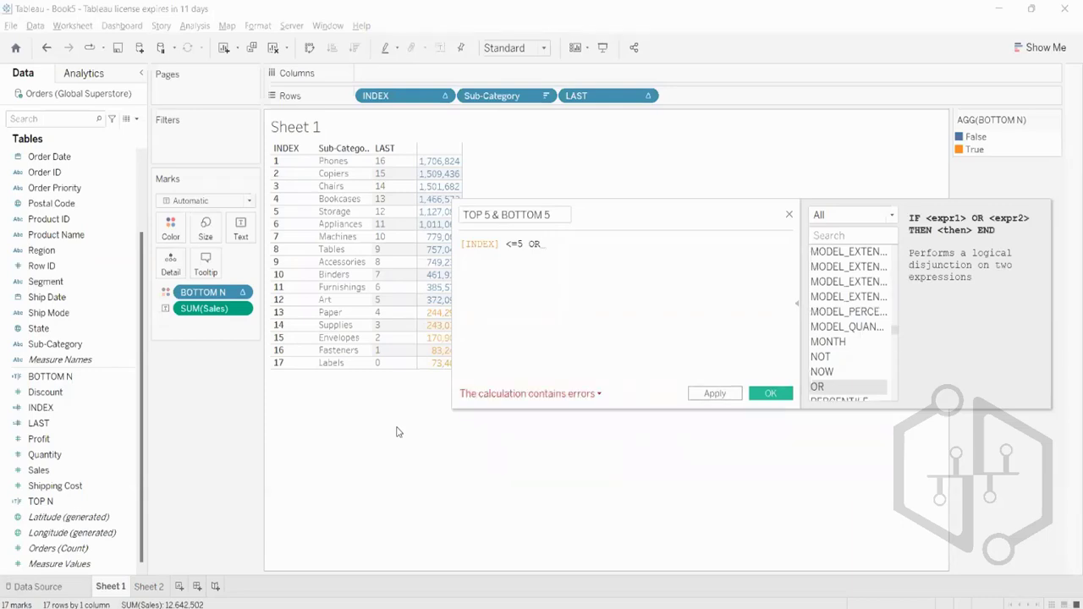
pyautogui.write('[LA')
pyautogui.press('Return')
pyautogui.write('<=')
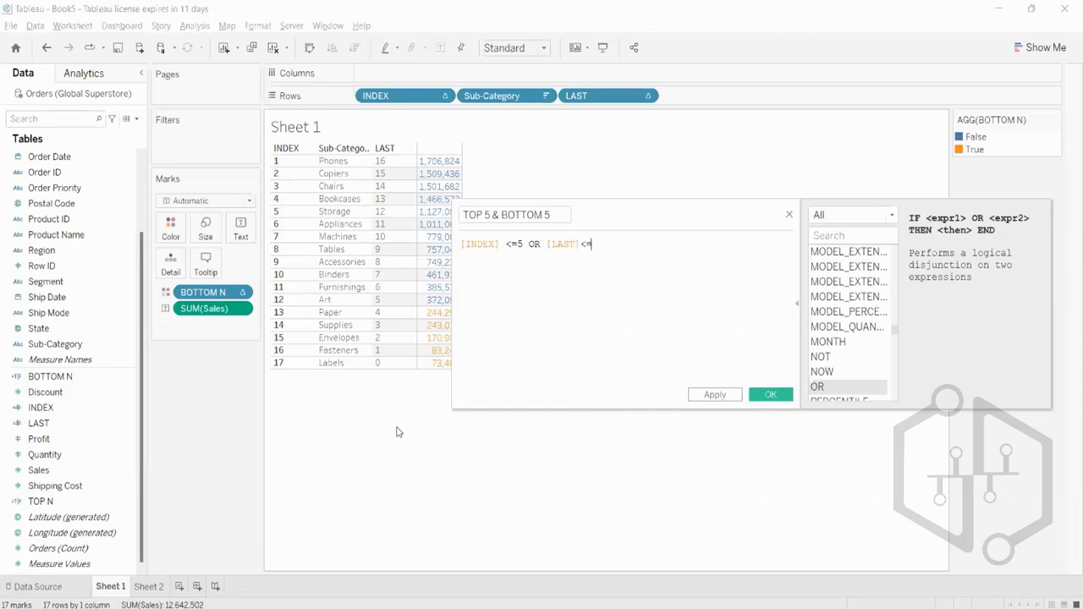
pyautogui.write('4')
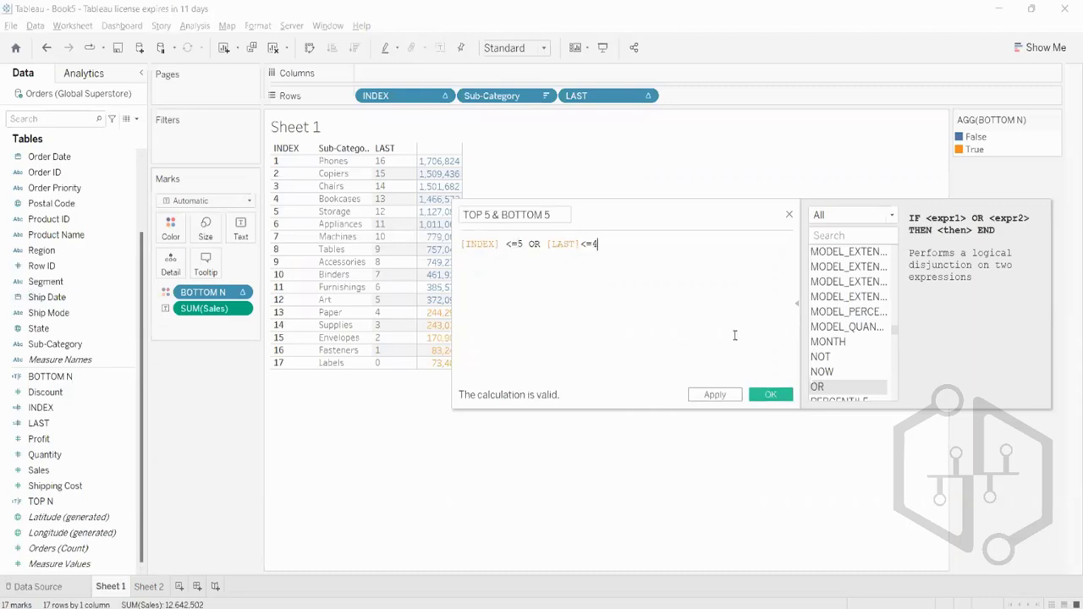
pyautogui.click(715, 394)
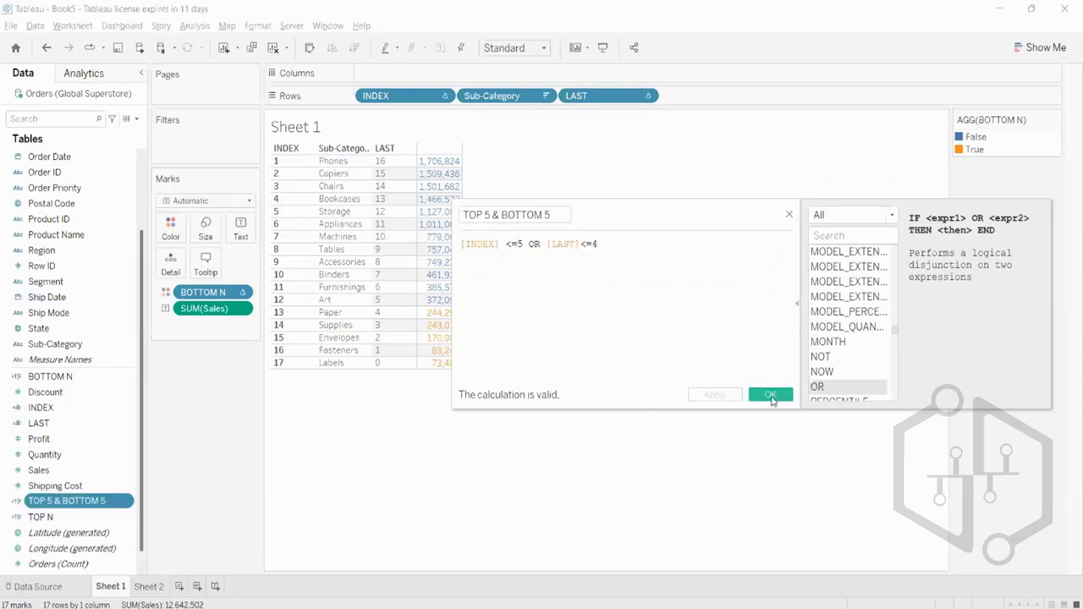
pyautogui.click(765, 396)
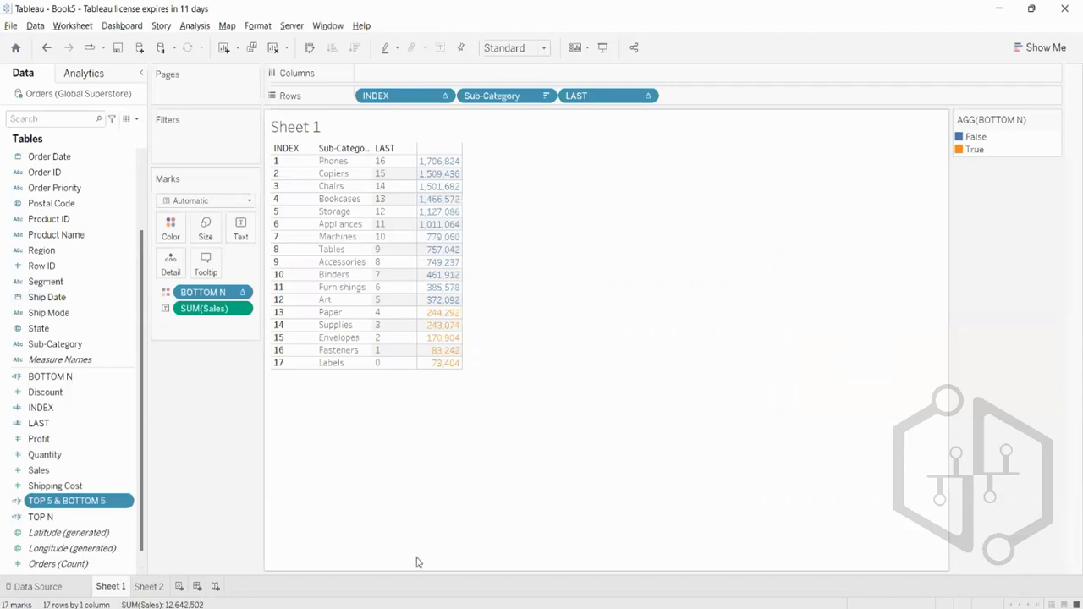
# Color the sales values by TOP 5 & BOTTOM 5 in place of BOTTOM N
pyautogui.moveTo(101, 503); pyautogui.dragTo(171, 238)
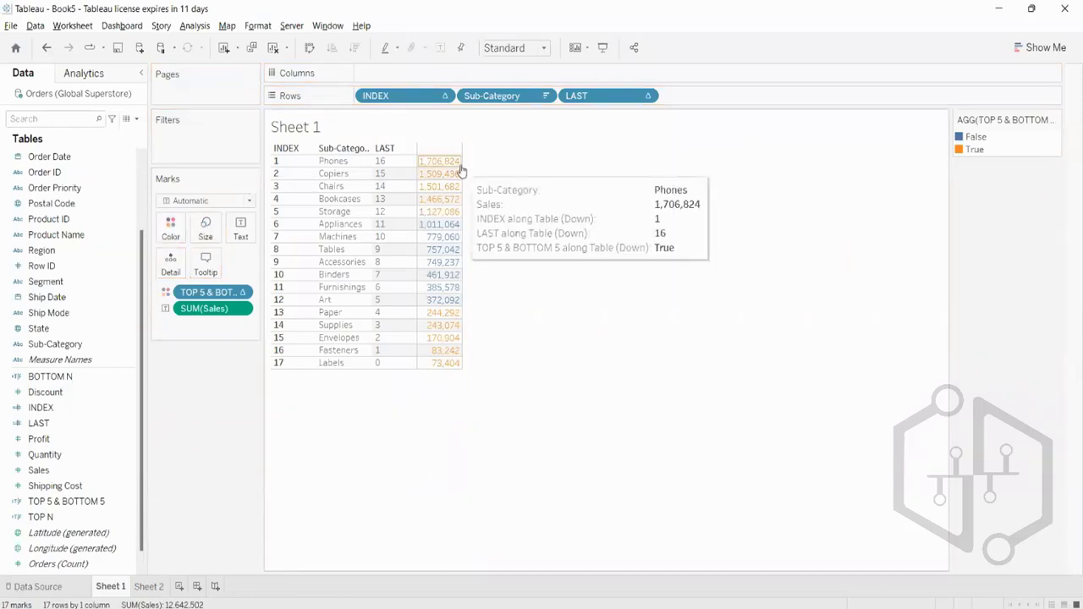
pyautogui.moveTo(457, 228)
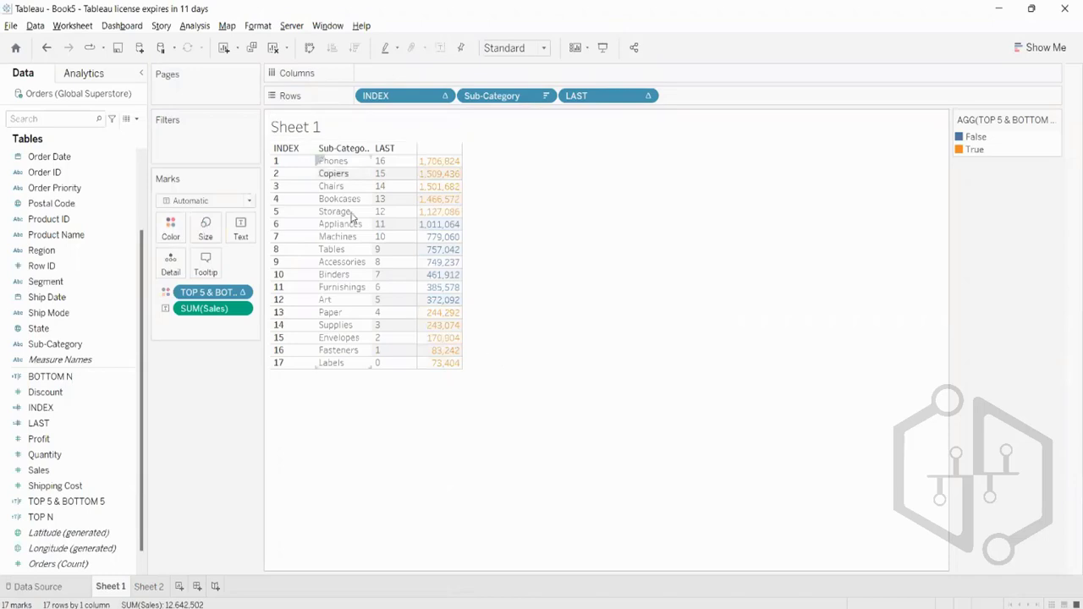
pyautogui.moveTo(419, 193)
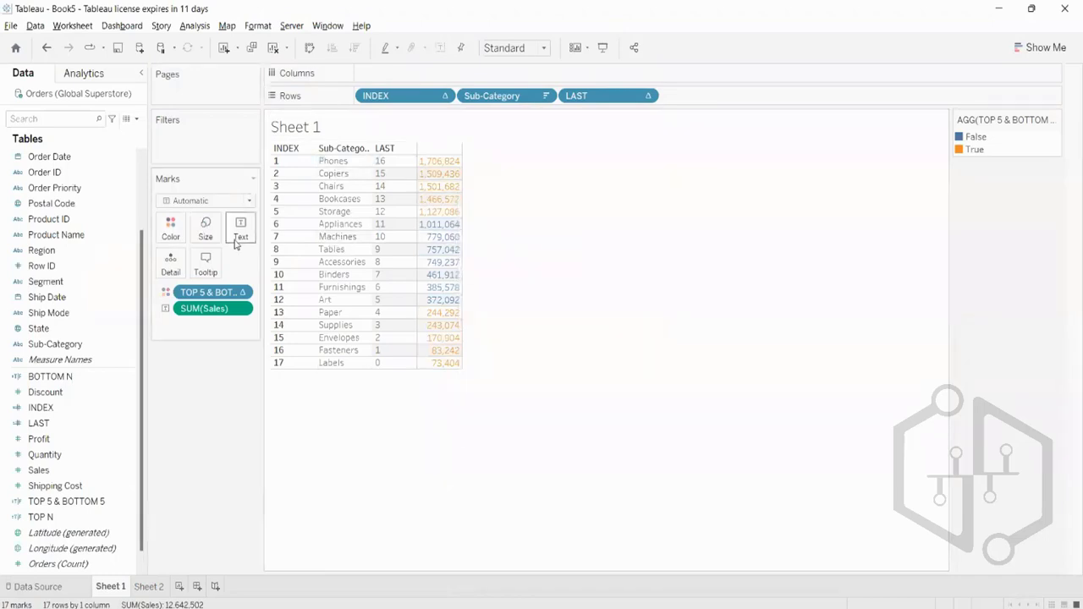
pyautogui.click(205, 225)
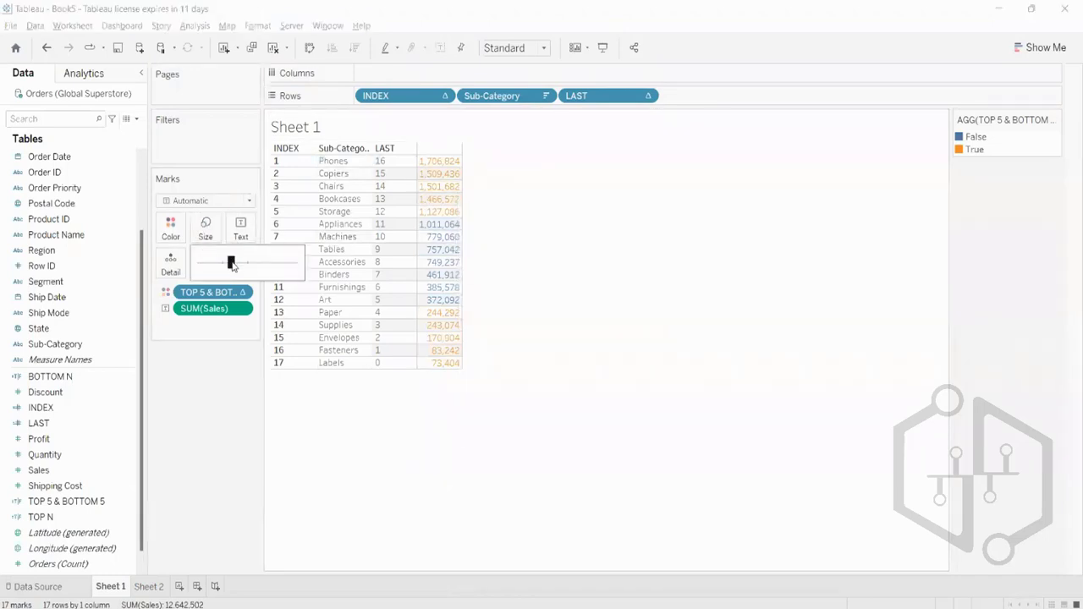
pyautogui.click(626, 231)
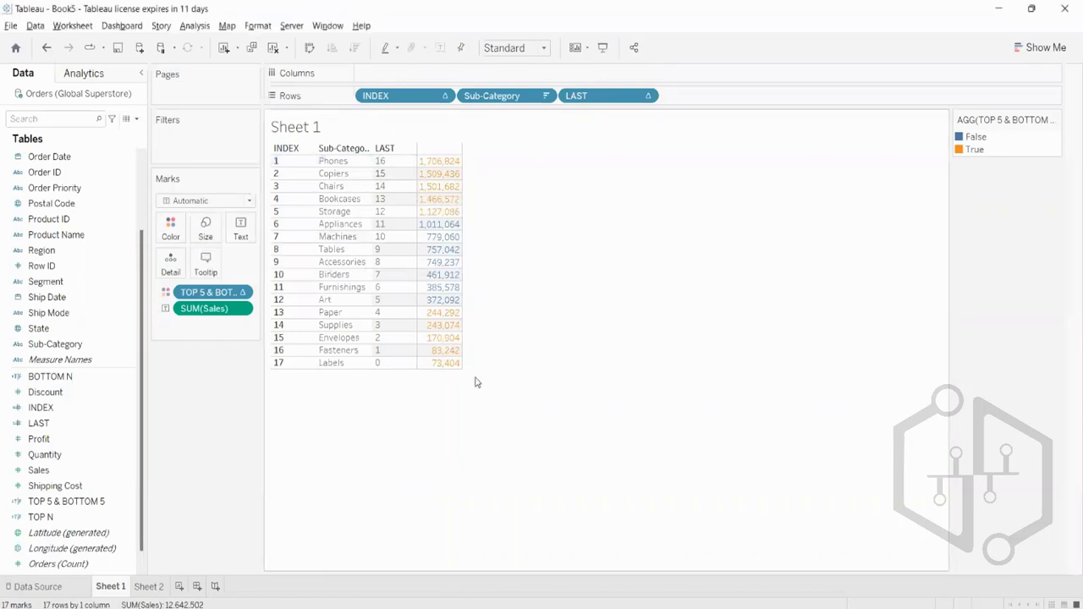
pyautogui.moveTo(442, 362)
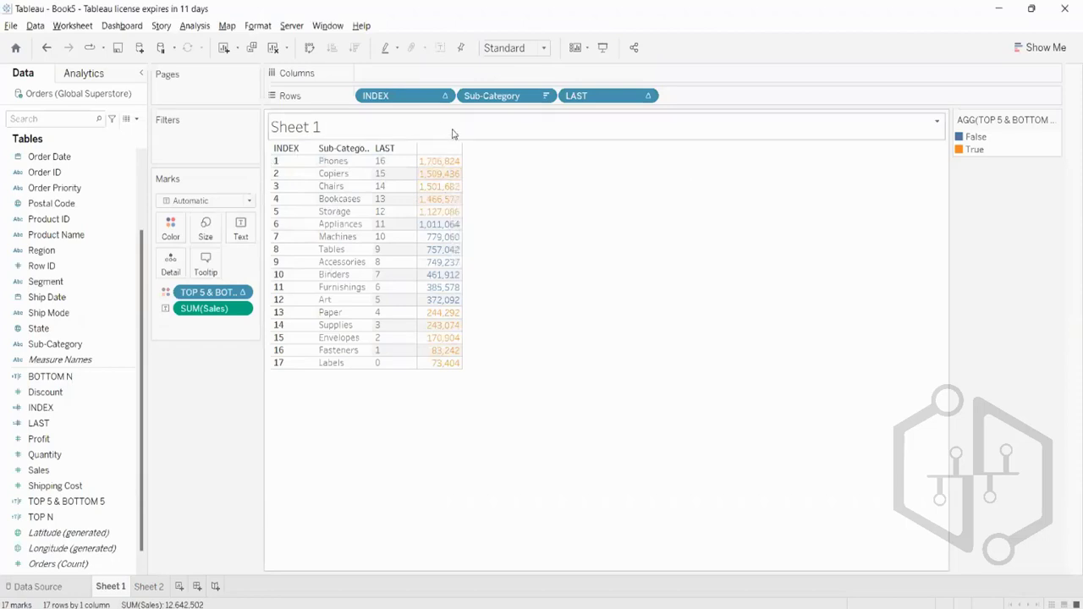
# Hide the INDEX and LAST row headers, keeping both fields in the view, and check the colored sales values
pyautogui.rightClick(407, 100)
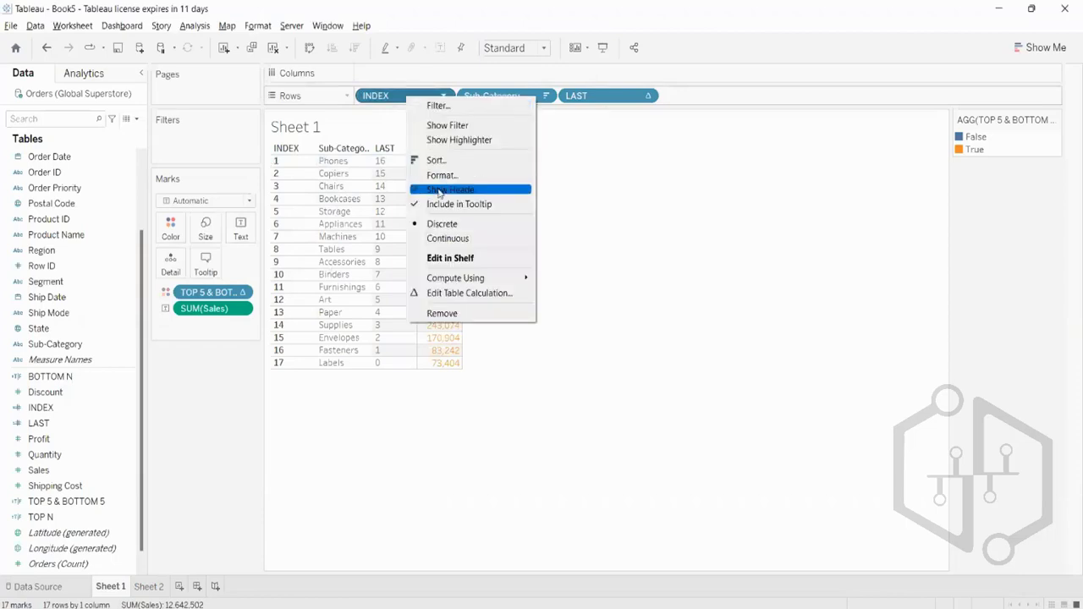
pyautogui.click(438, 191)
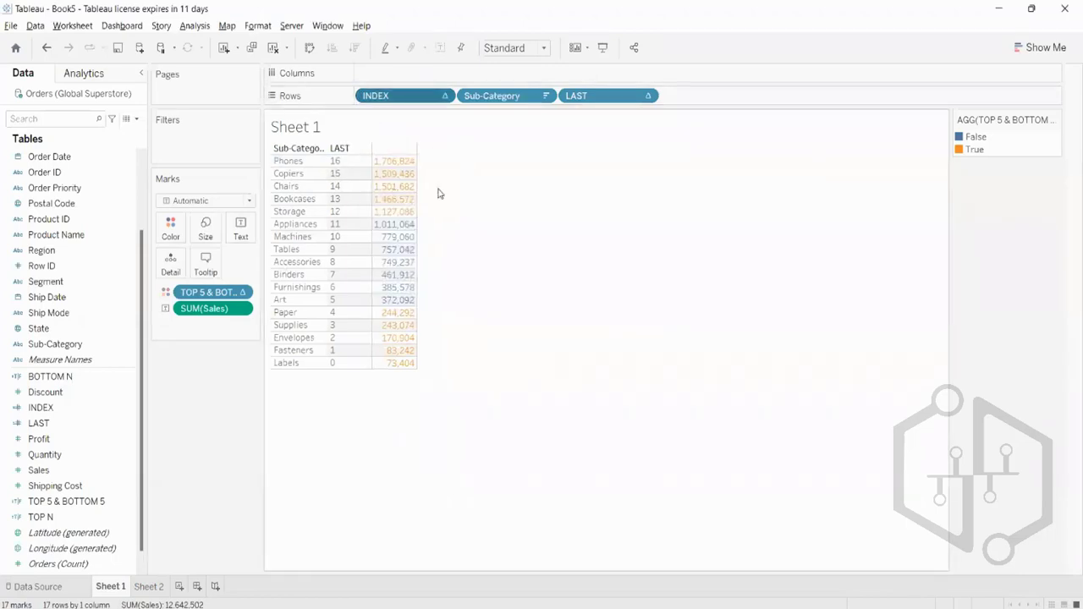
pyautogui.rightClick(584, 99)
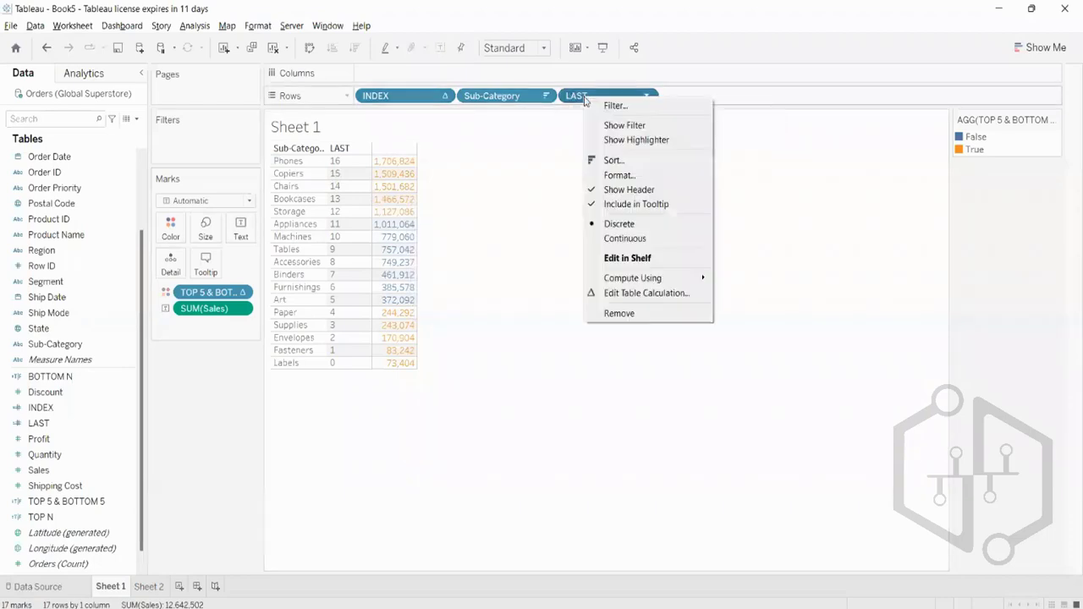
pyautogui.click(618, 190)
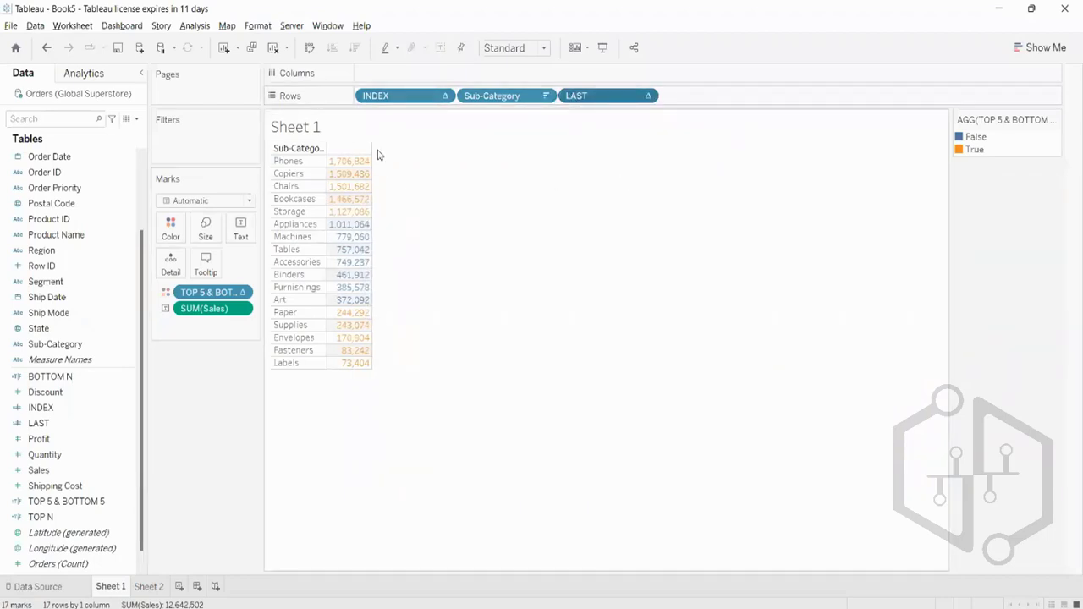
pyautogui.moveTo(368, 161)
pyautogui.moveTo(335, 321)
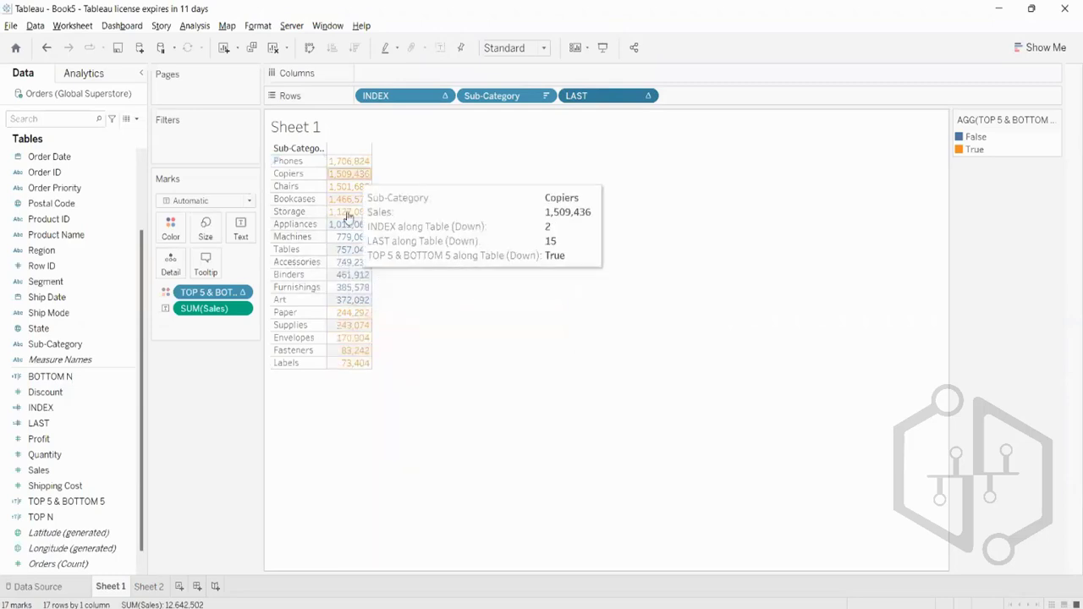
pyautogui.moveTo(346, 262)
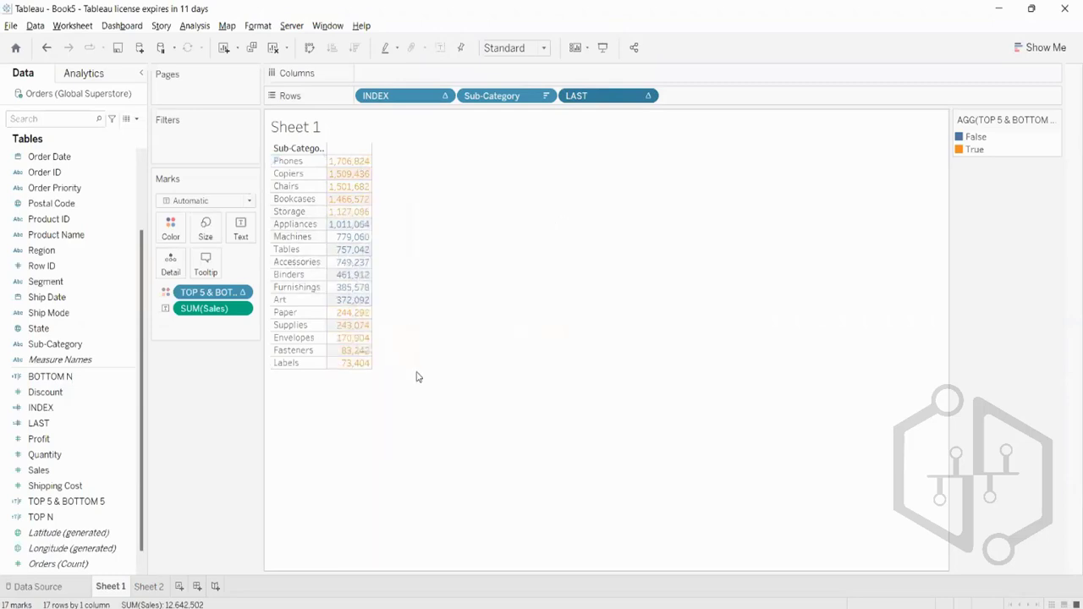